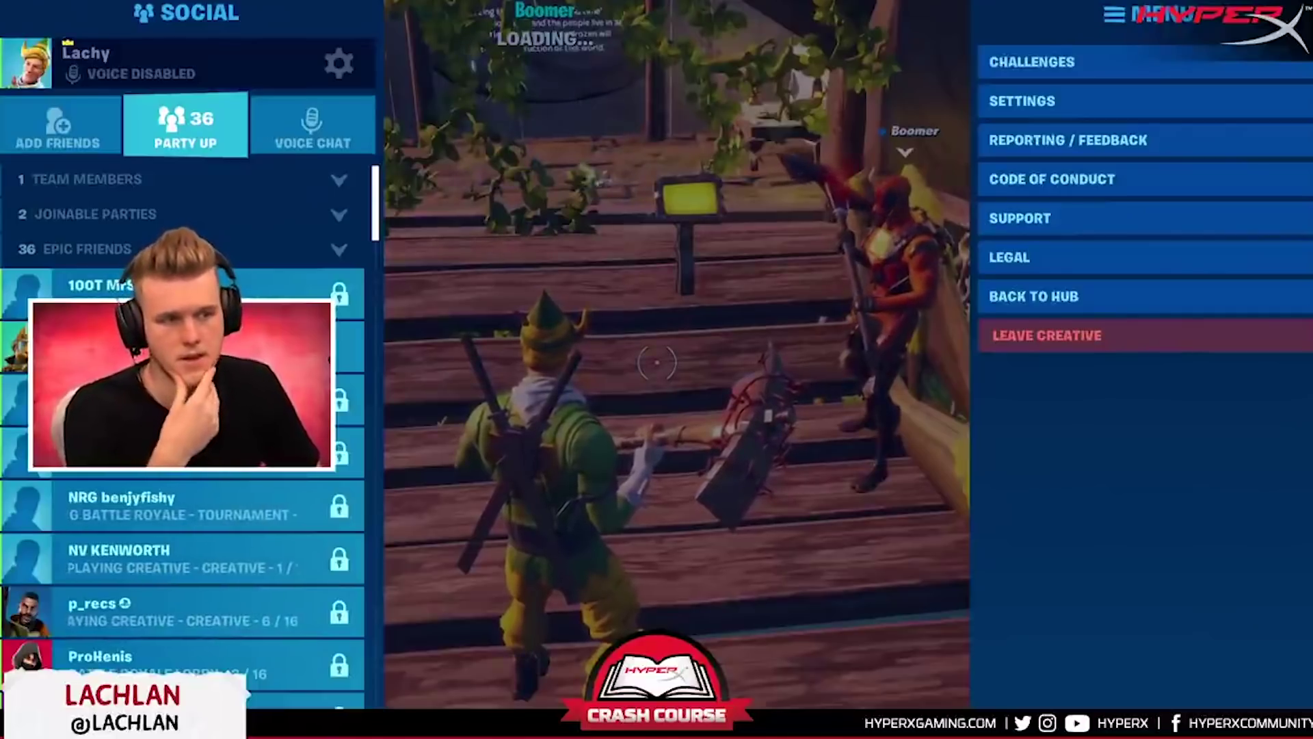
- Close the menu, run to the weapons and pick up and equip the Grenade Launcher
{"action": "key", "text": "Escape"}
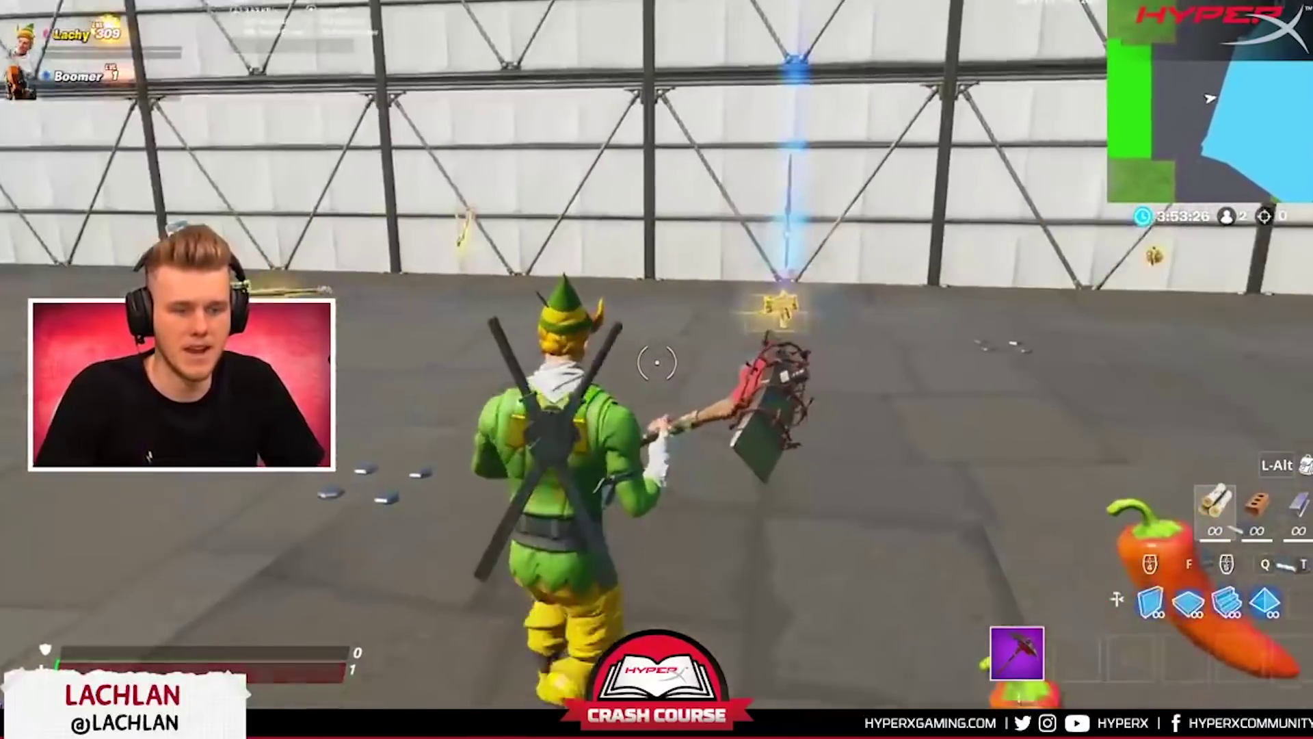
{"action": "key", "text": "w"}
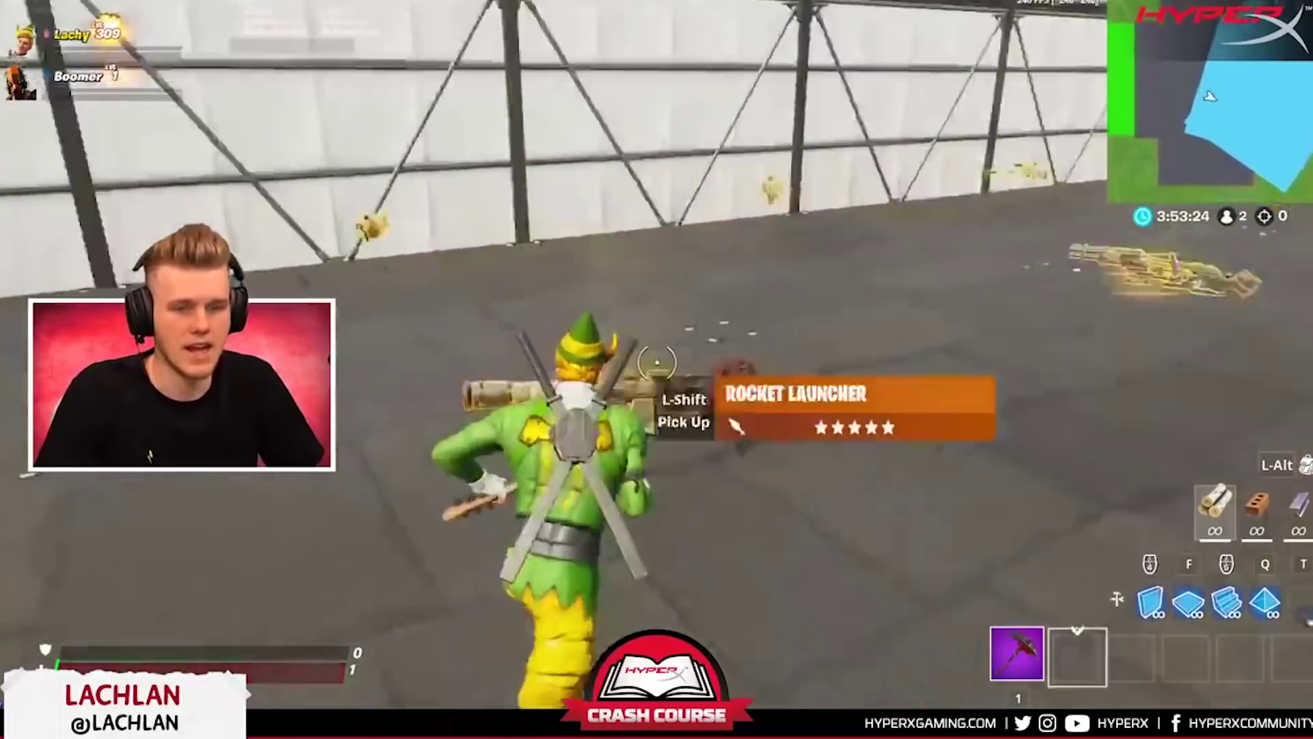
{"action": "key", "text": "e"}
{"action": "key", "text": "2"}
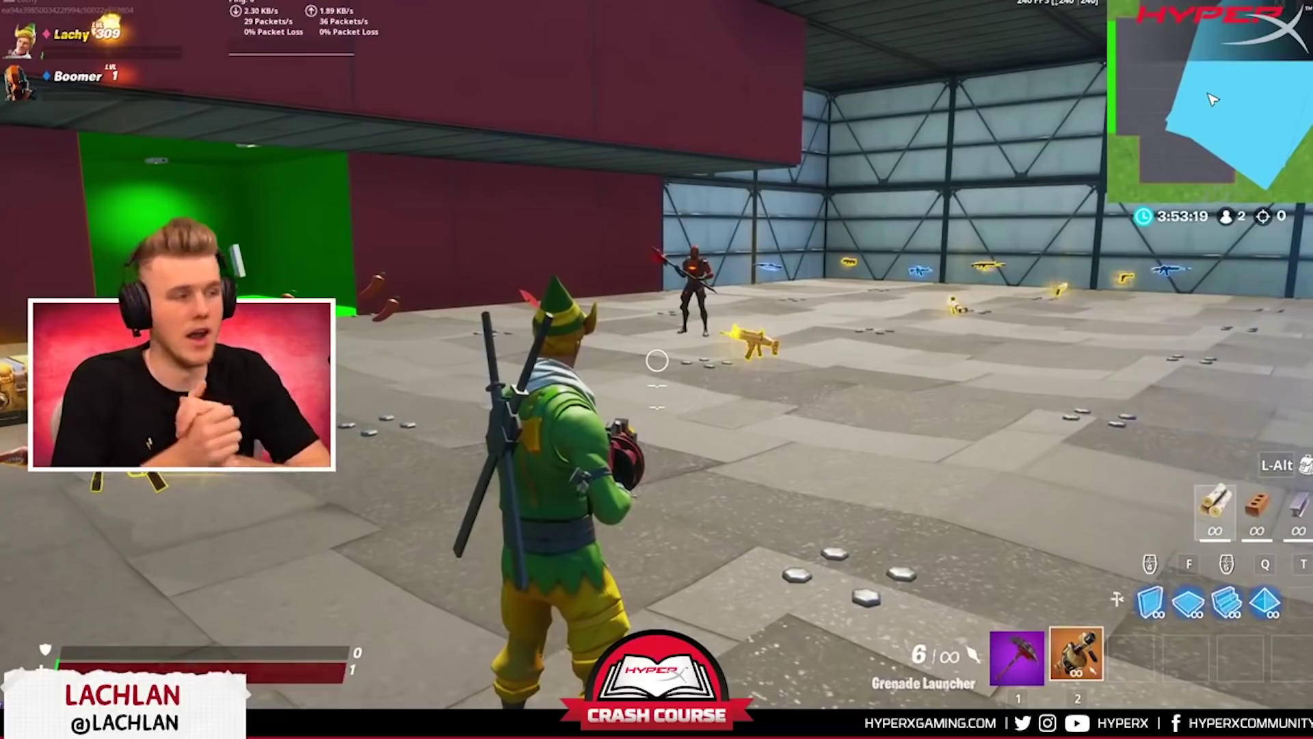
- Run toward the other player, swapping between pickaxe and Grenade Launcher and ending on the launcher
{"action": "key", "text": "w"}
{"action": "key", "text": "1"}
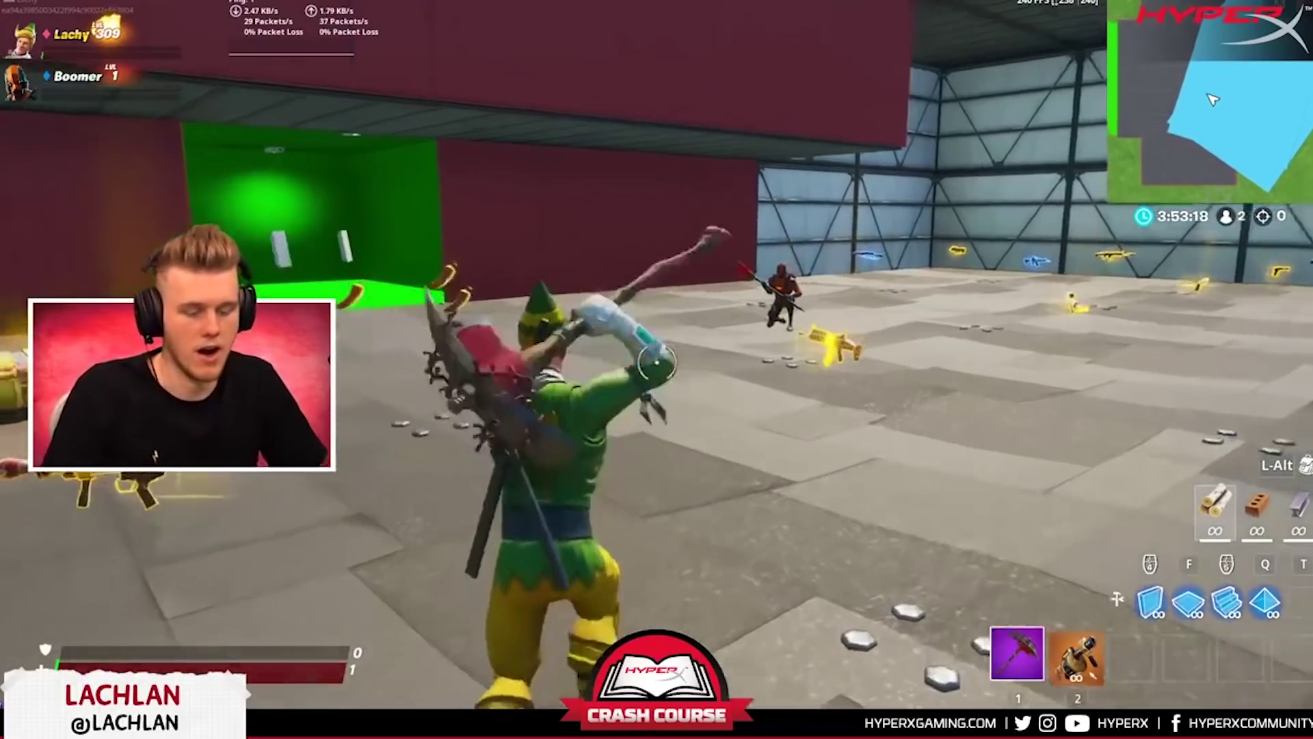
{"action": "key", "text": "2"}
{"action": "key", "text": "1"}
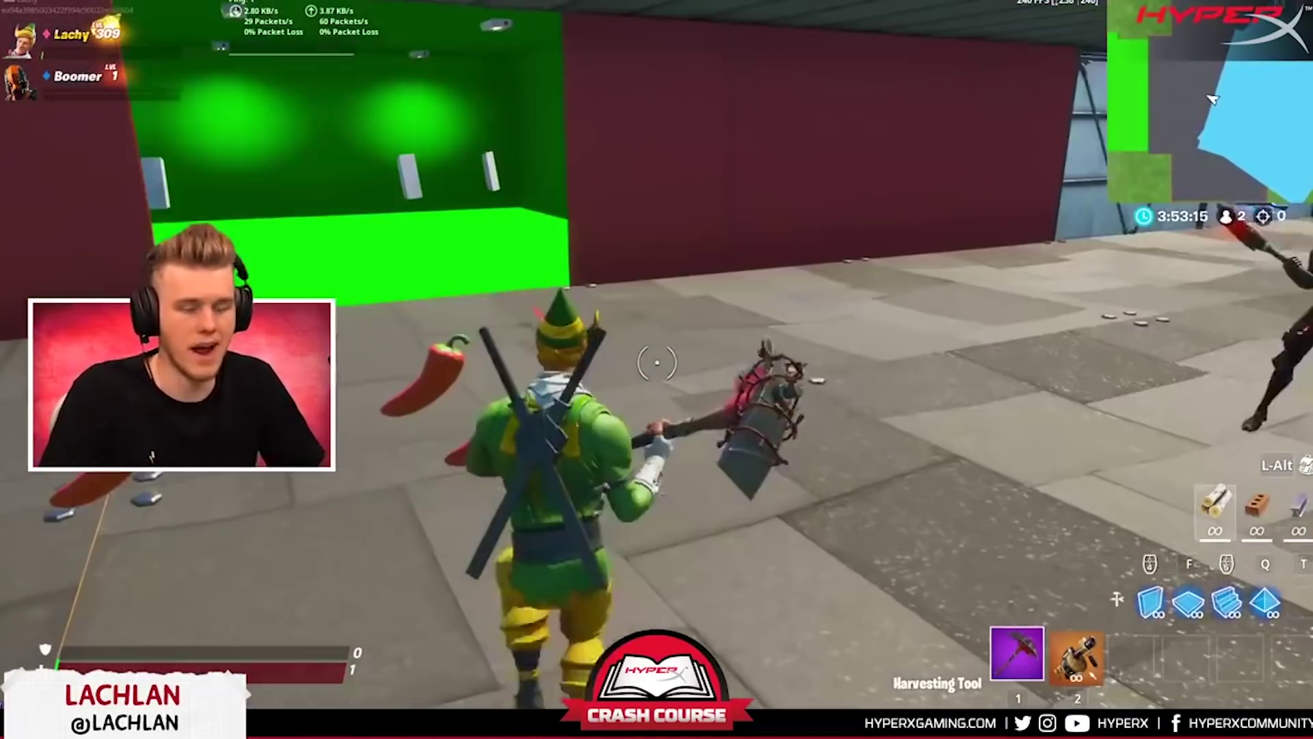
{"action": "key", "text": "2"}
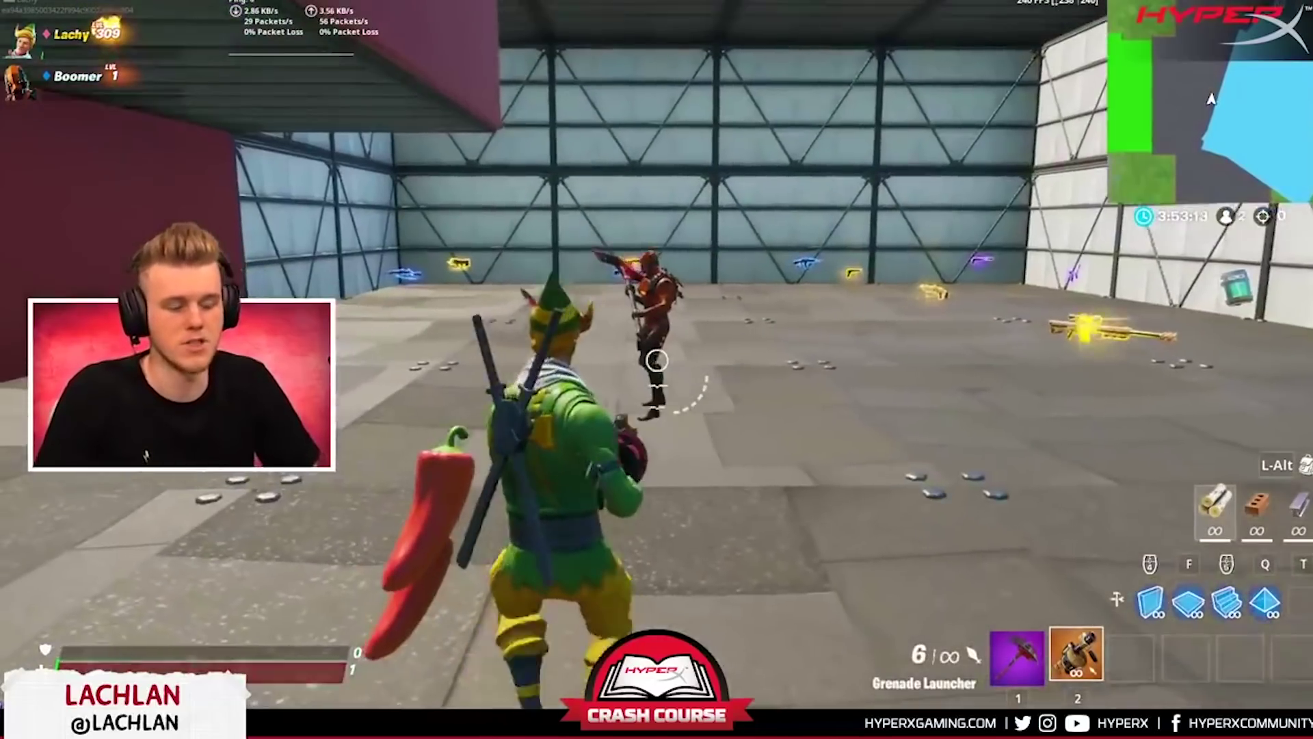
- Run through the green-screen room toward the wall, ending with the Grenade Launcher out
{"action": "key", "text": "w"}
{"action": "key", "text": "1"}
{"action": "key", "text": "2"}
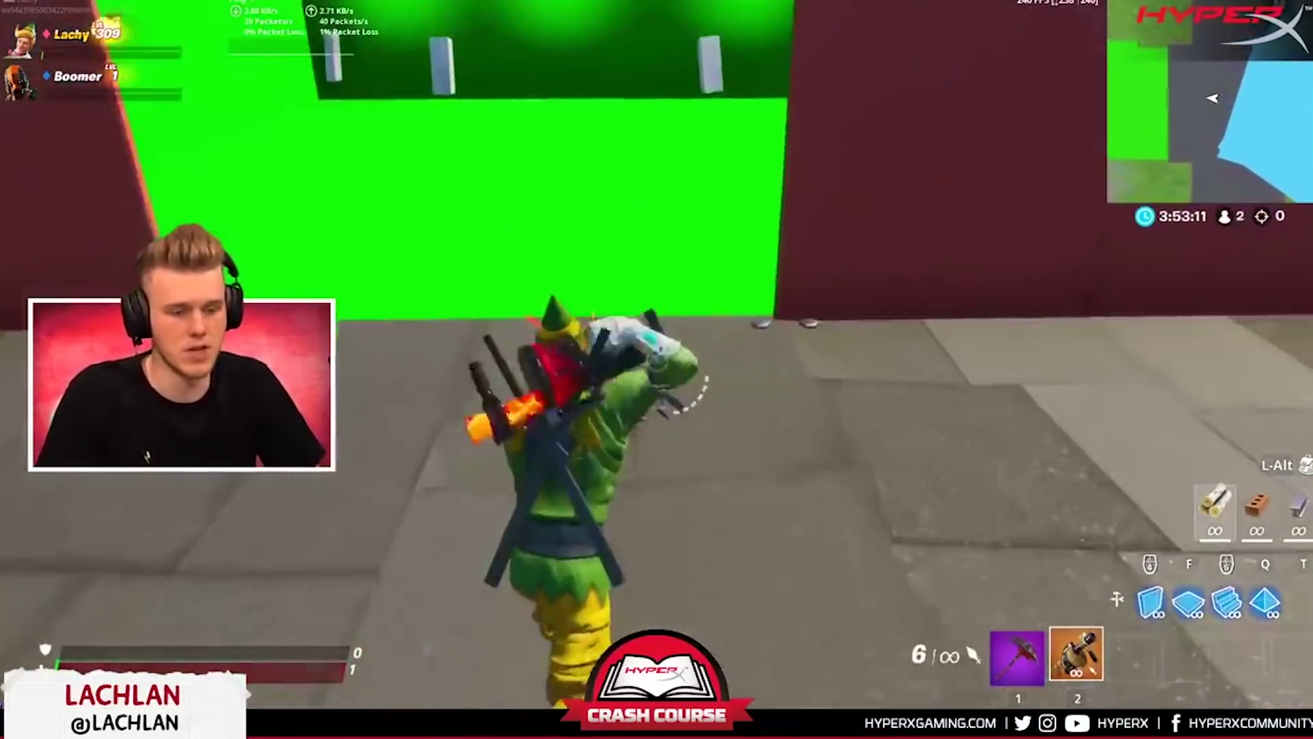
{"action": "key", "text": "1"}
{"action": "key", "text": "1"}
{"action": "key", "text": "2"}
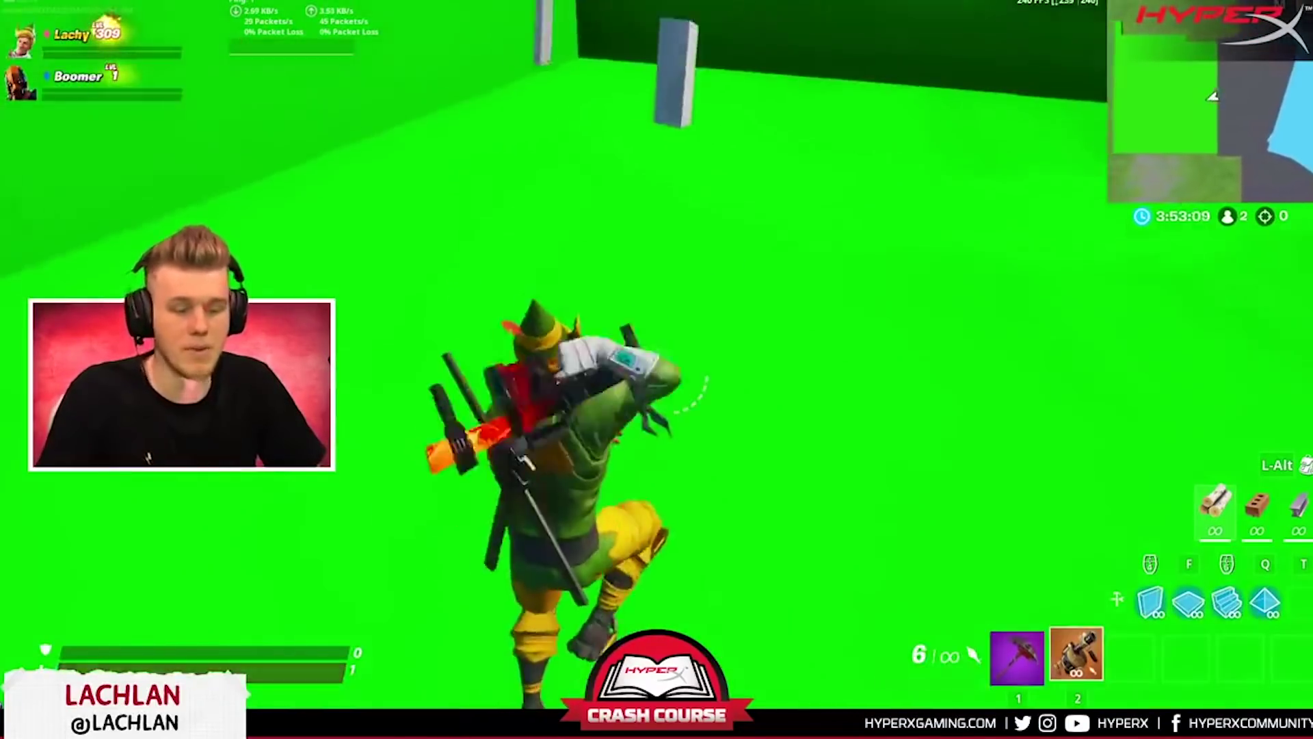
{"action": "key", "text": "1"}
{"action": "key", "text": "2"}
{"action": "key", "text": "1"}
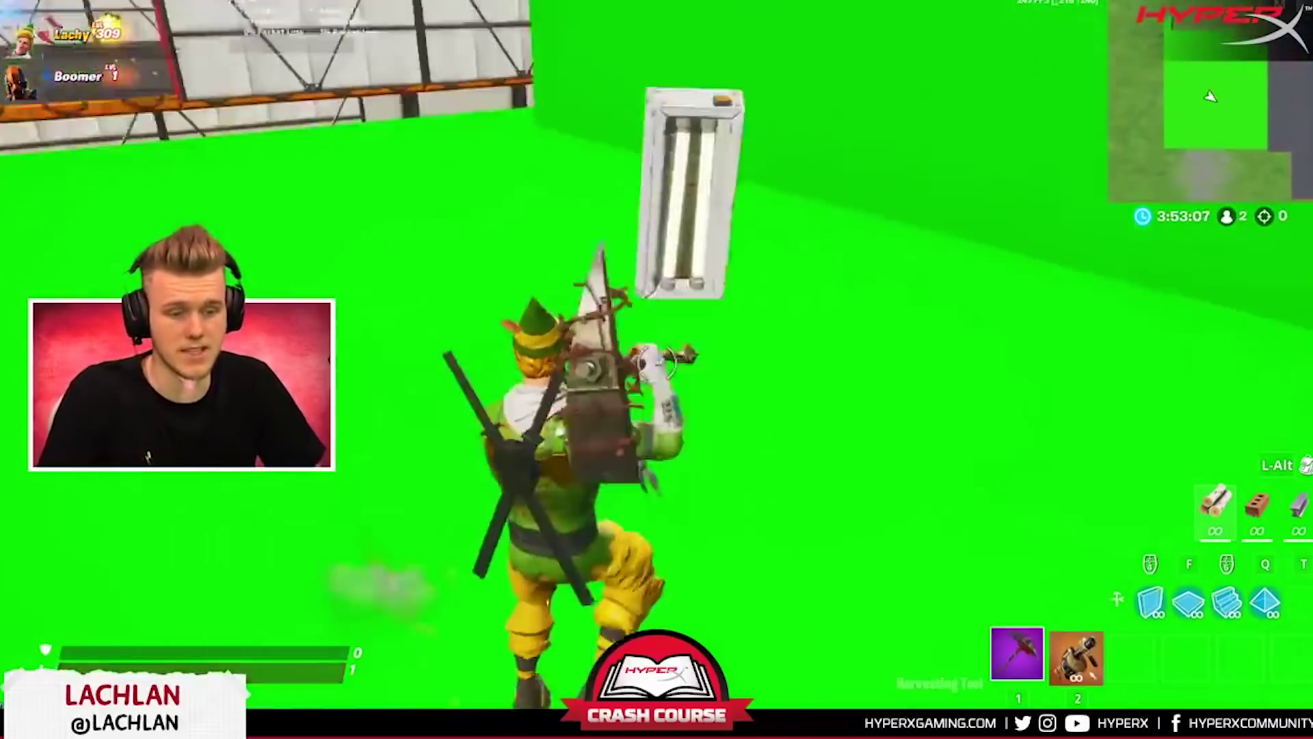
{"action": "key", "text": "2"}
{"action": "key", "text": "a"}
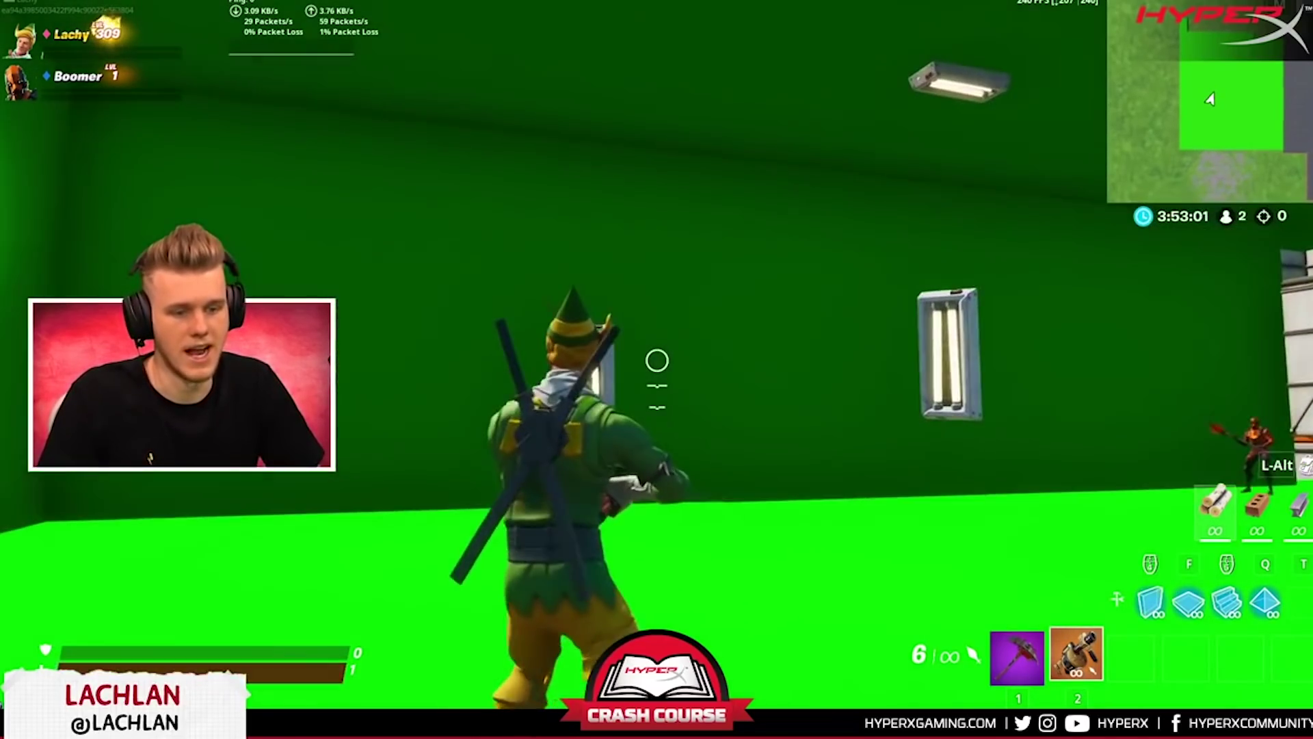
- Aim over the shoulder, fire five grenades toward the wall, then bring up the game menu
{"action": "right_click", "coordinate": [656, 360]}
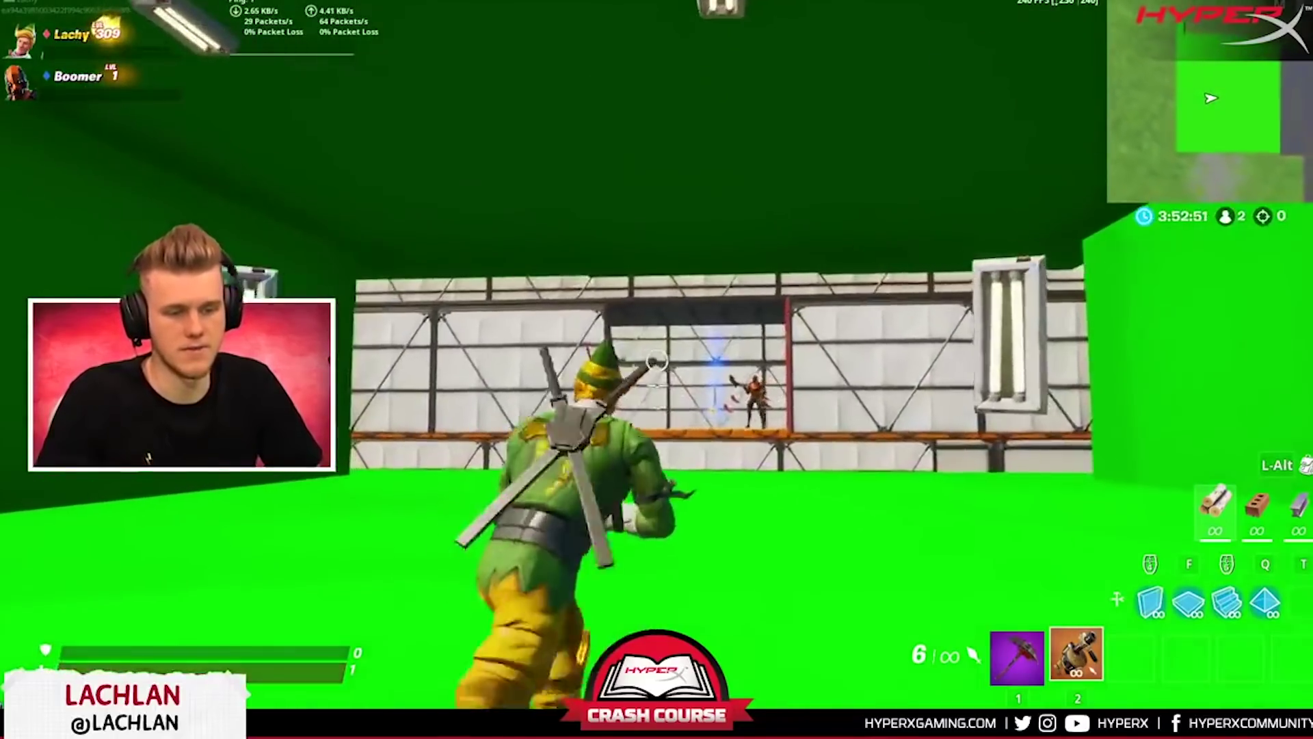
{"action": "right_click", "coordinate": [656, 361]}
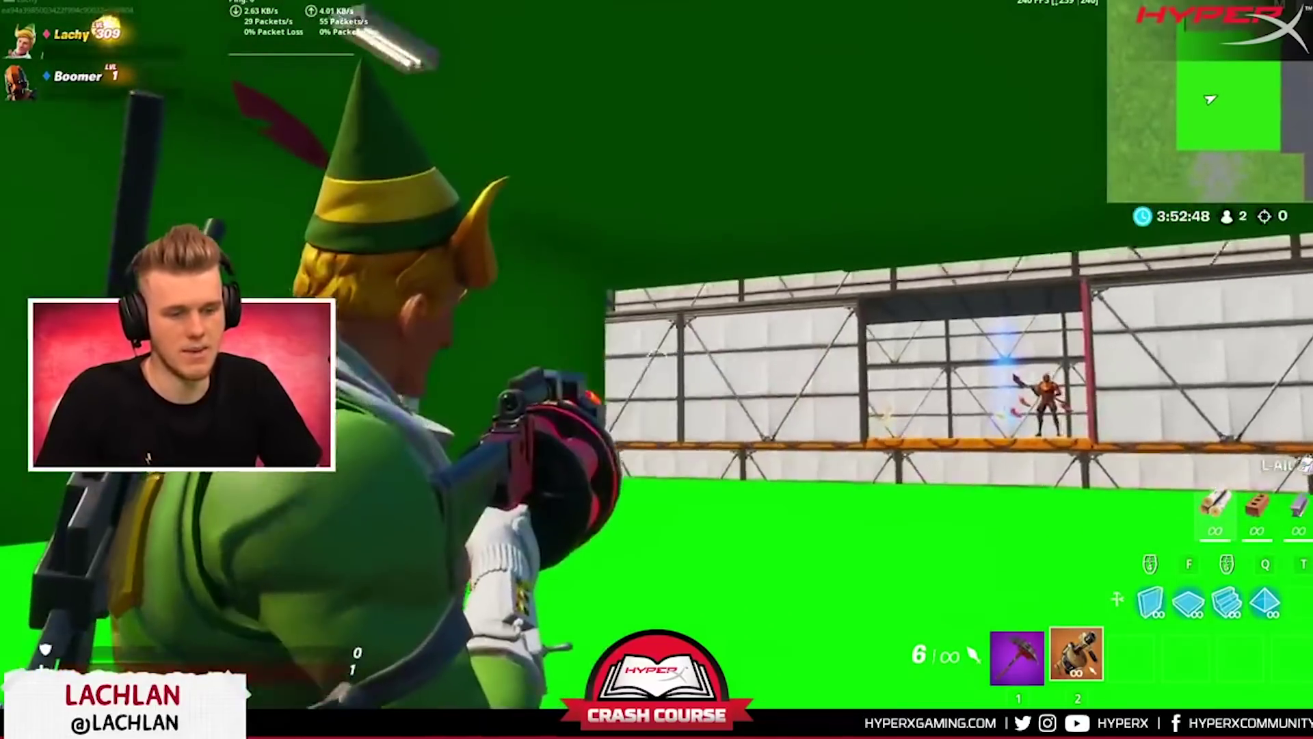
{"action": "left_click", "coordinate": [657, 361]}
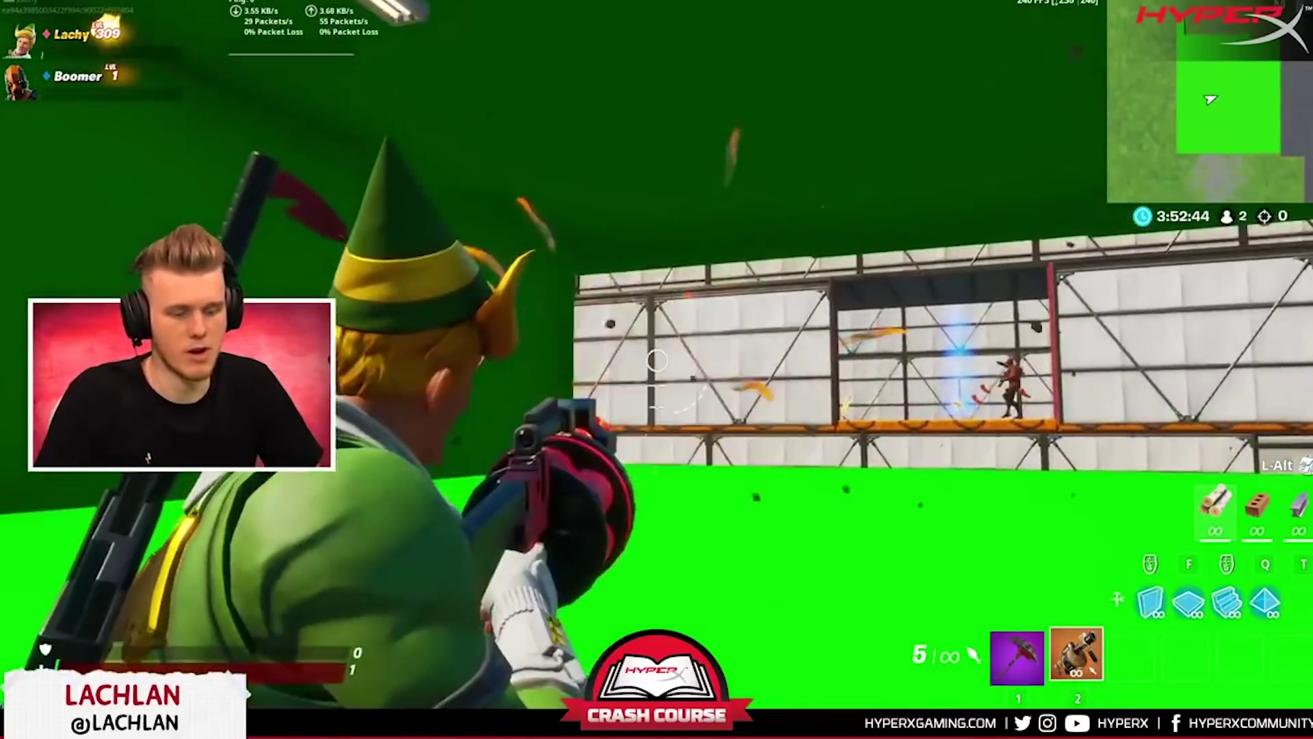
{"action": "left_click", "coordinate": [657, 360]}
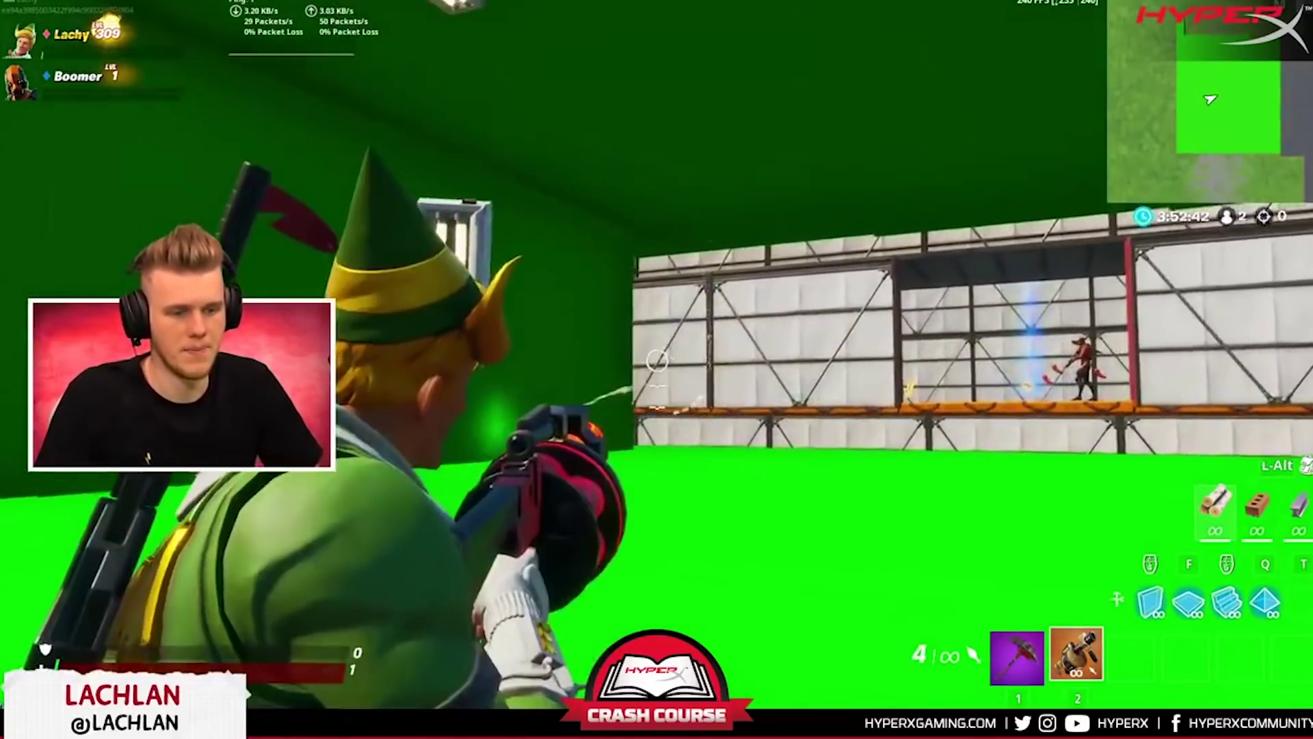
{"action": "left_click", "coordinate": [657, 361]}
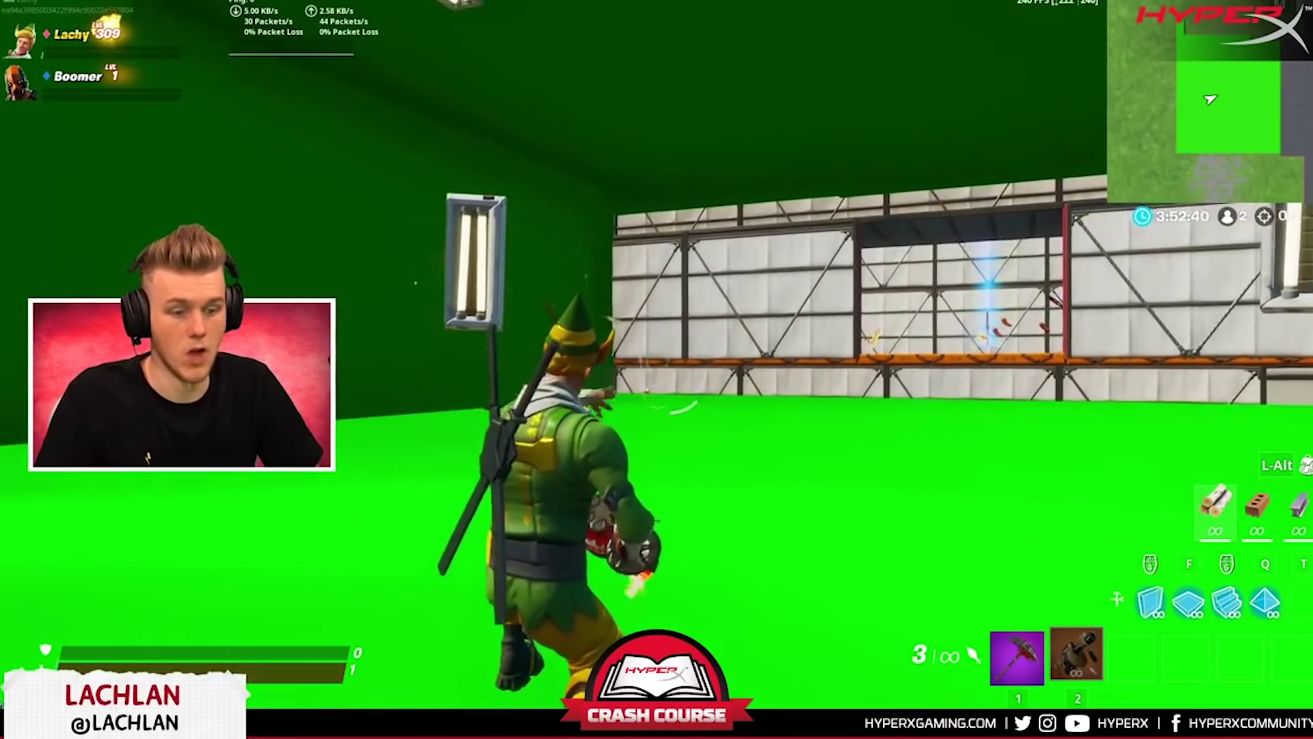
{"action": "left_click", "coordinate": [657, 361]}
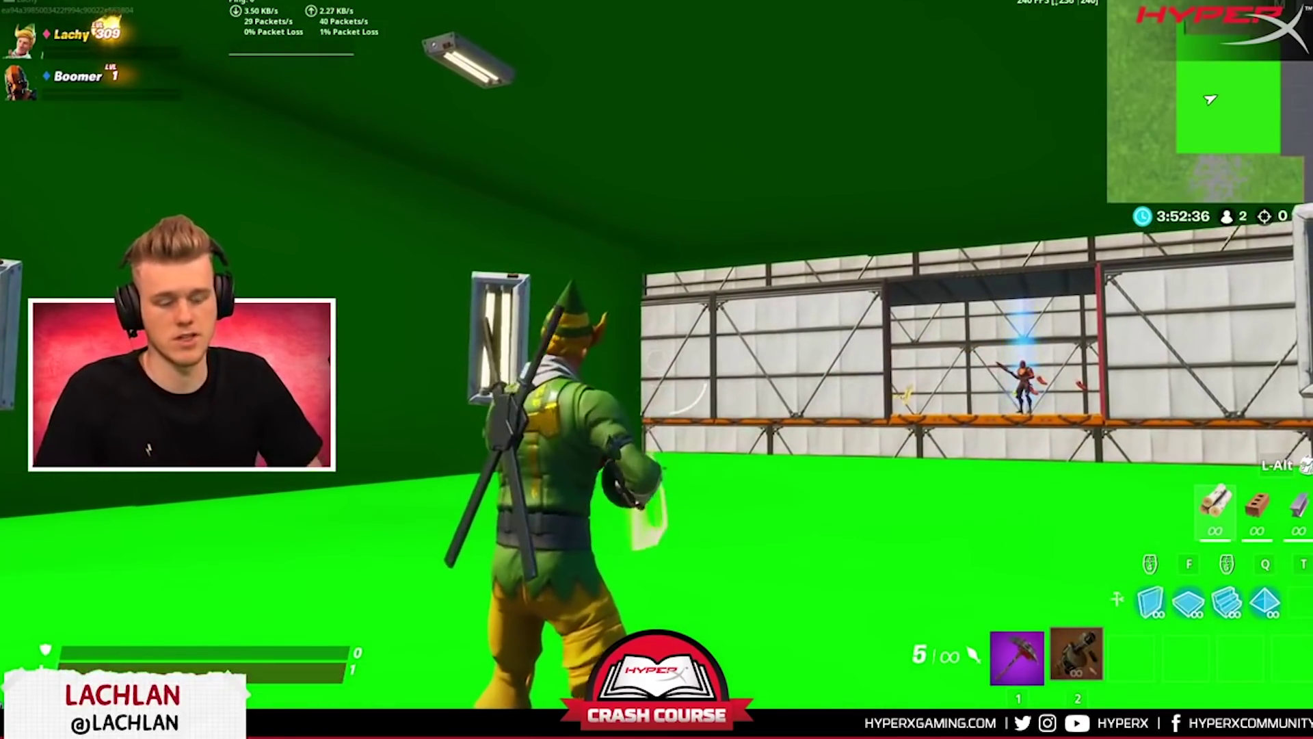
{"action": "left_click", "coordinate": [657, 369]}
{"action": "key", "text": "Escape"}
- Leave Creative for the lobby and load the saved session replay
{"action": "left_click", "coordinate": [1093, 372]}
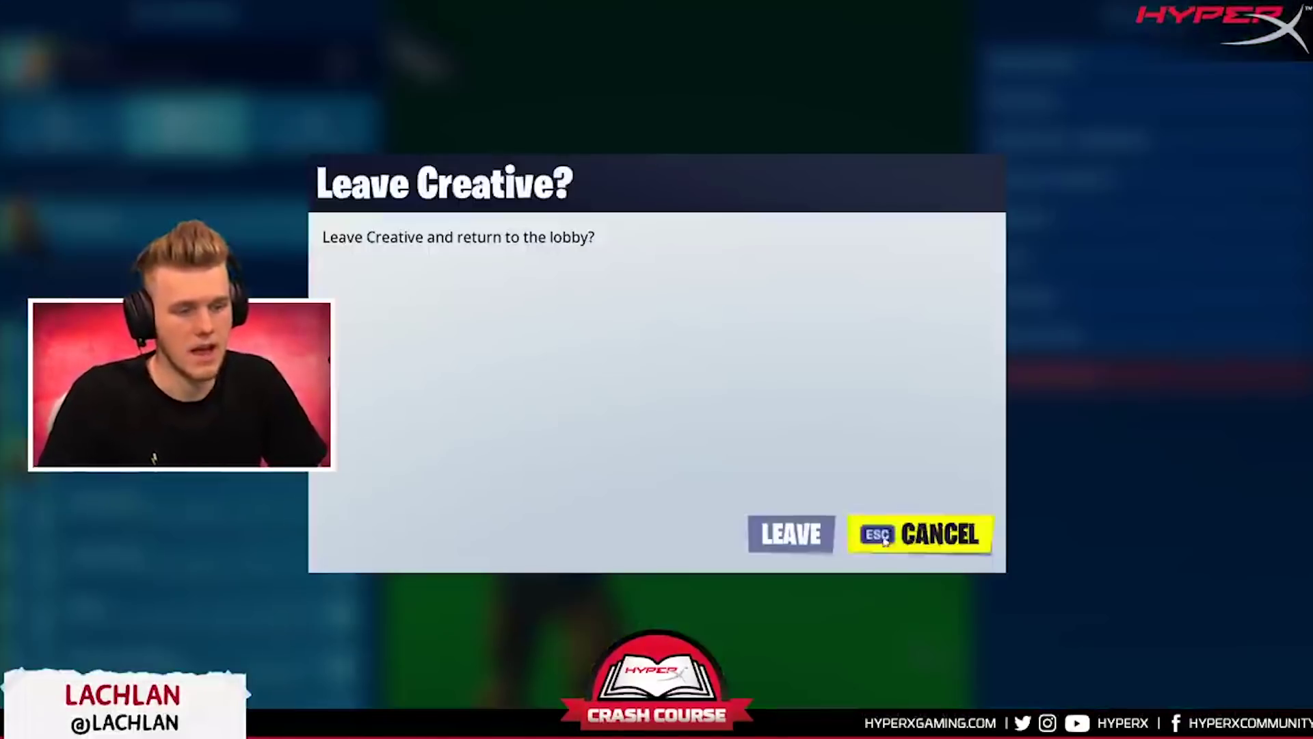
{"action": "left_click", "coordinate": [795, 536]}
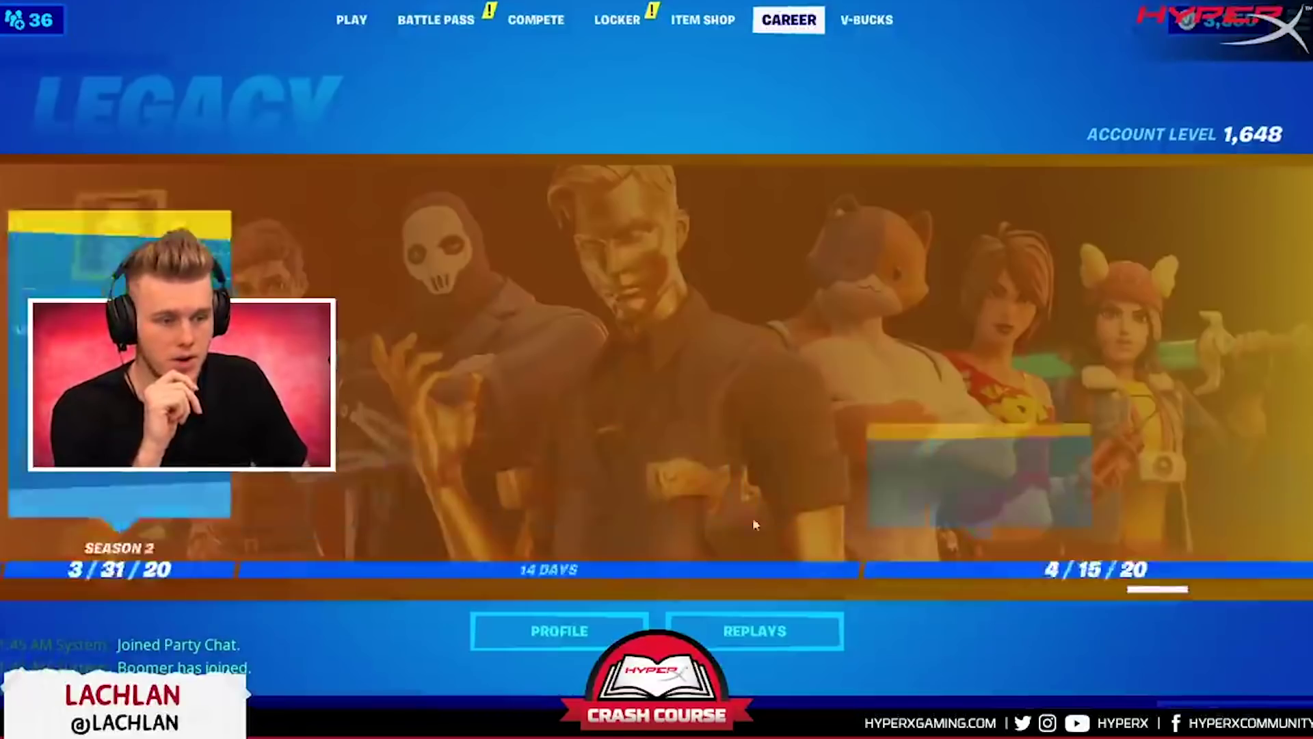
{"action": "left_click", "coordinate": [757, 630]}
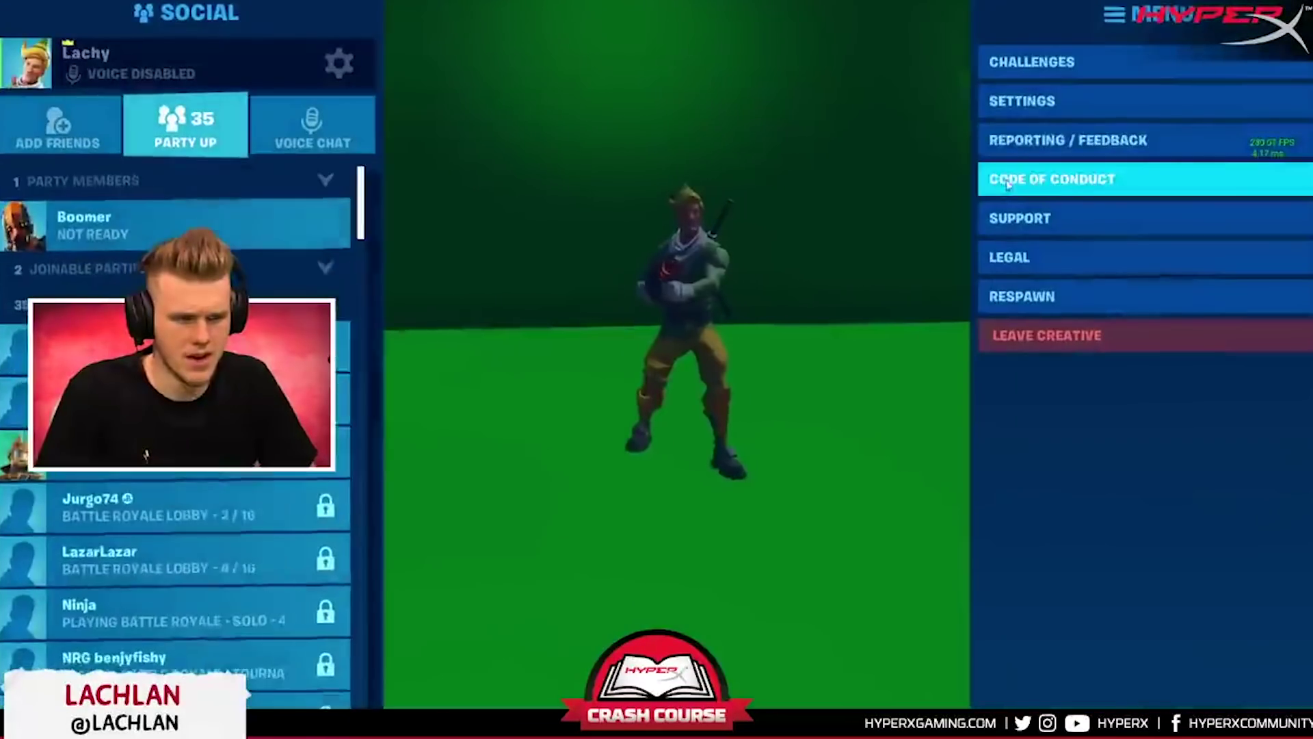
- Set the video Shadows setting to Medium
{"action": "left_click", "coordinate": [1031, 115]}
{"action": "left_click_drag", "start_coordinate": [654, 431], "coordinate": [652, 520]}
{"action": "left_click", "coordinate": [628, 474]}
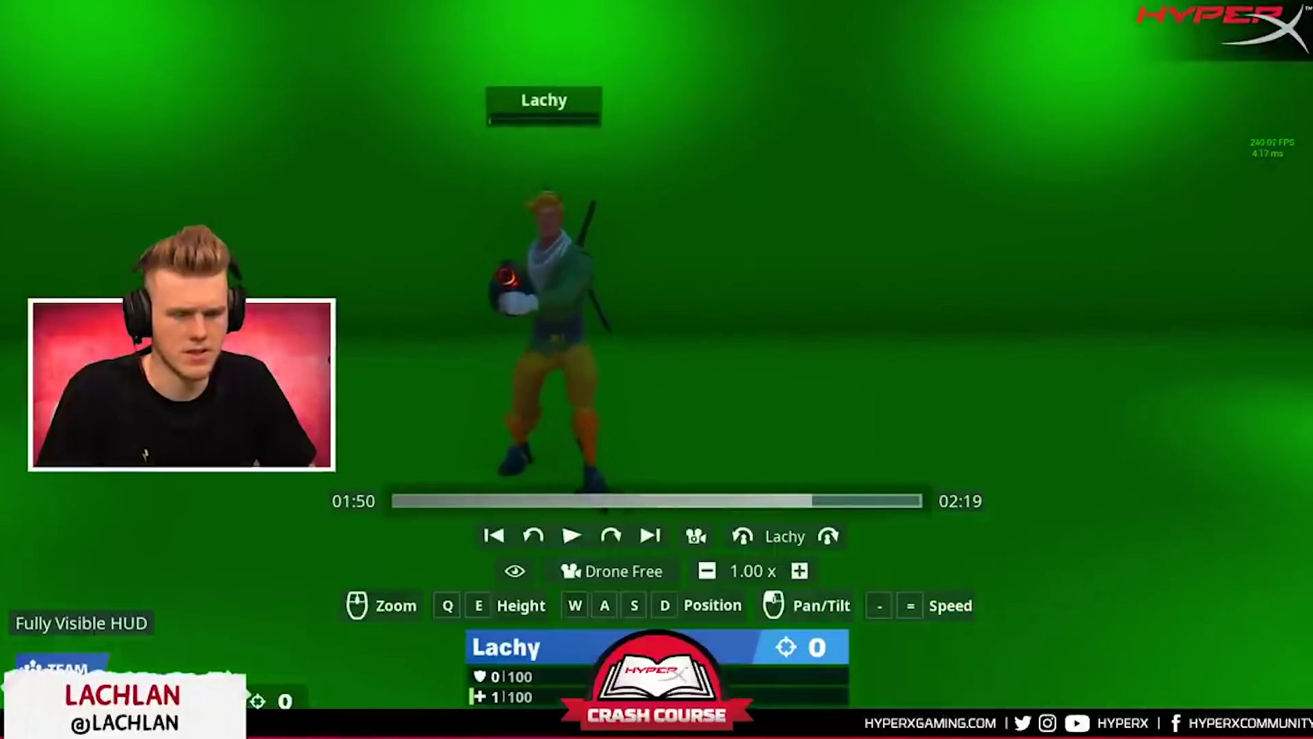
- Play the replay, fly the drone camera after the running elf, and pause at 02:00
{"action": "key", "text": "space"}
{"action": "key", "text": "s"}
{"action": "key", "text": "d"}
{"action": "key", "text": "w"}
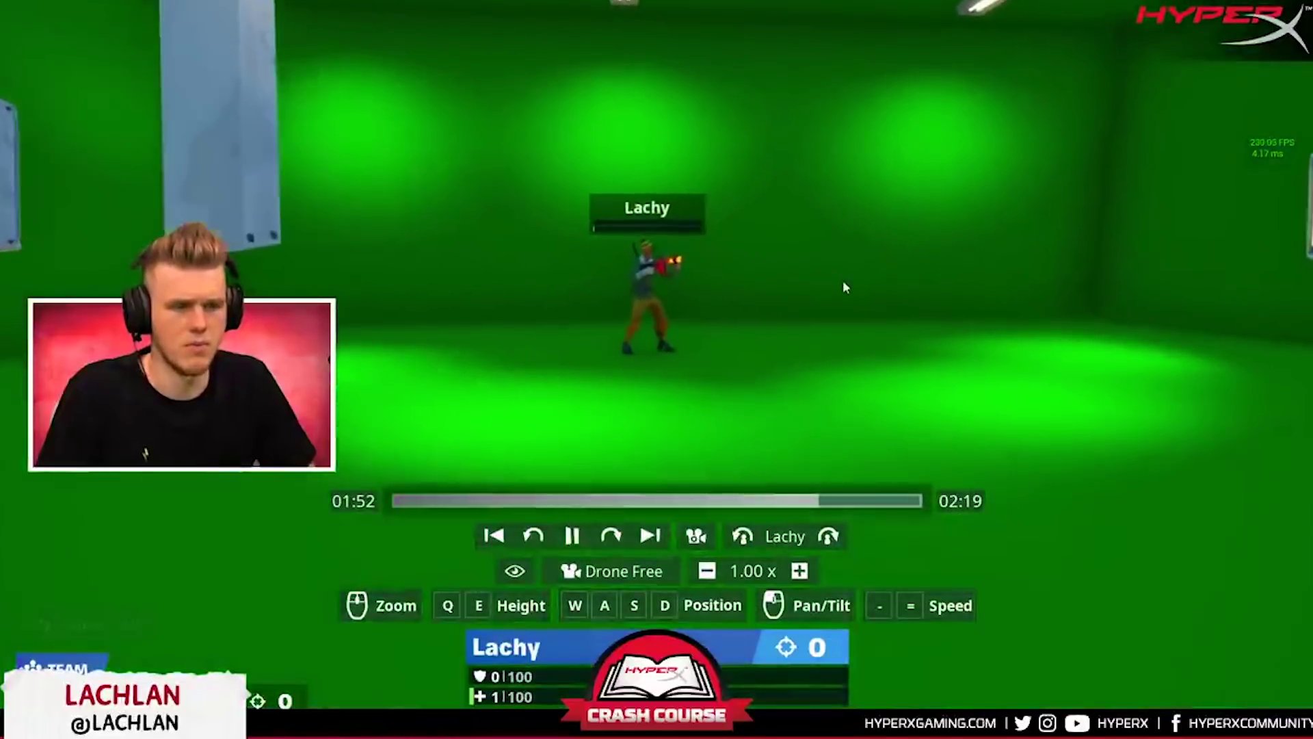
{"action": "key", "text": "s"}
{"action": "mouse_move", "coordinate": [818, 481]}
{"action": "left_mouse_down"}
{"action": "mouse_move", "coordinate": [783, 482]}
{"action": "mouse_move", "coordinate": [807, 481]}
{"action": "left_mouse_up"}
{"action": "key", "text": "d"}
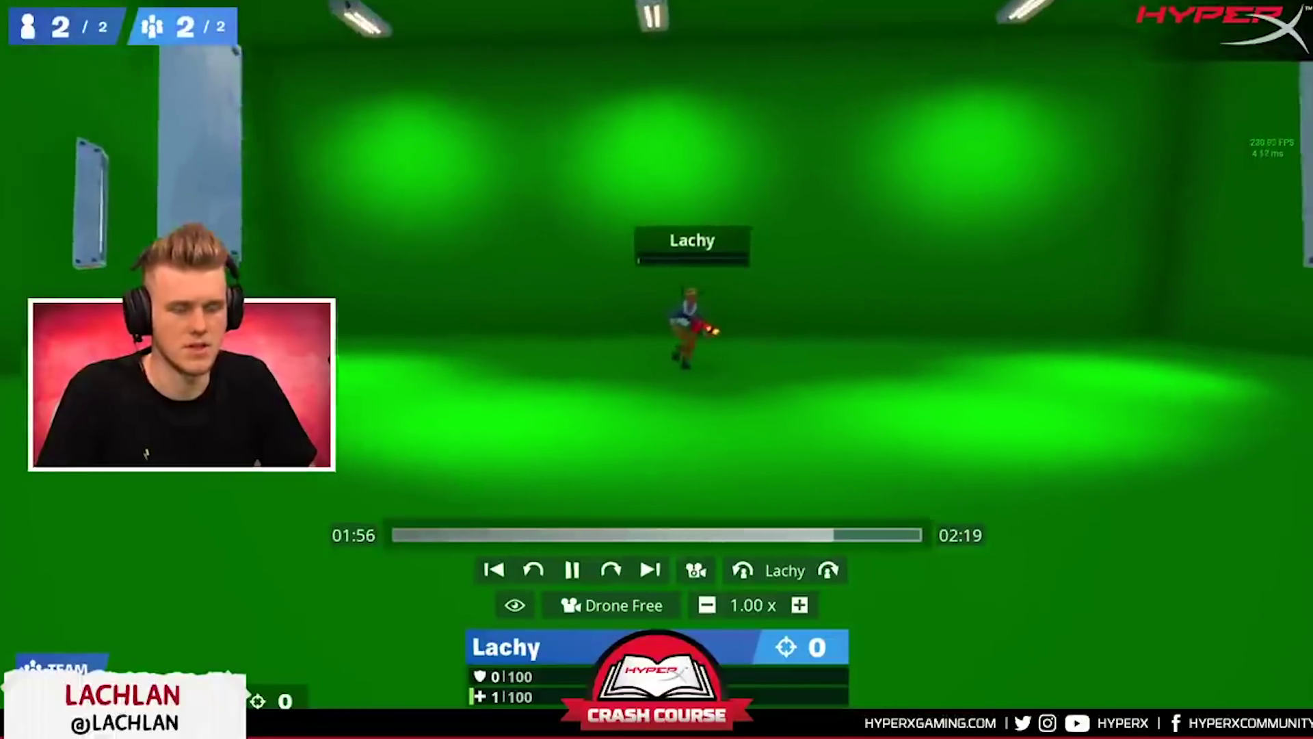
{"action": "key", "text": "d"}
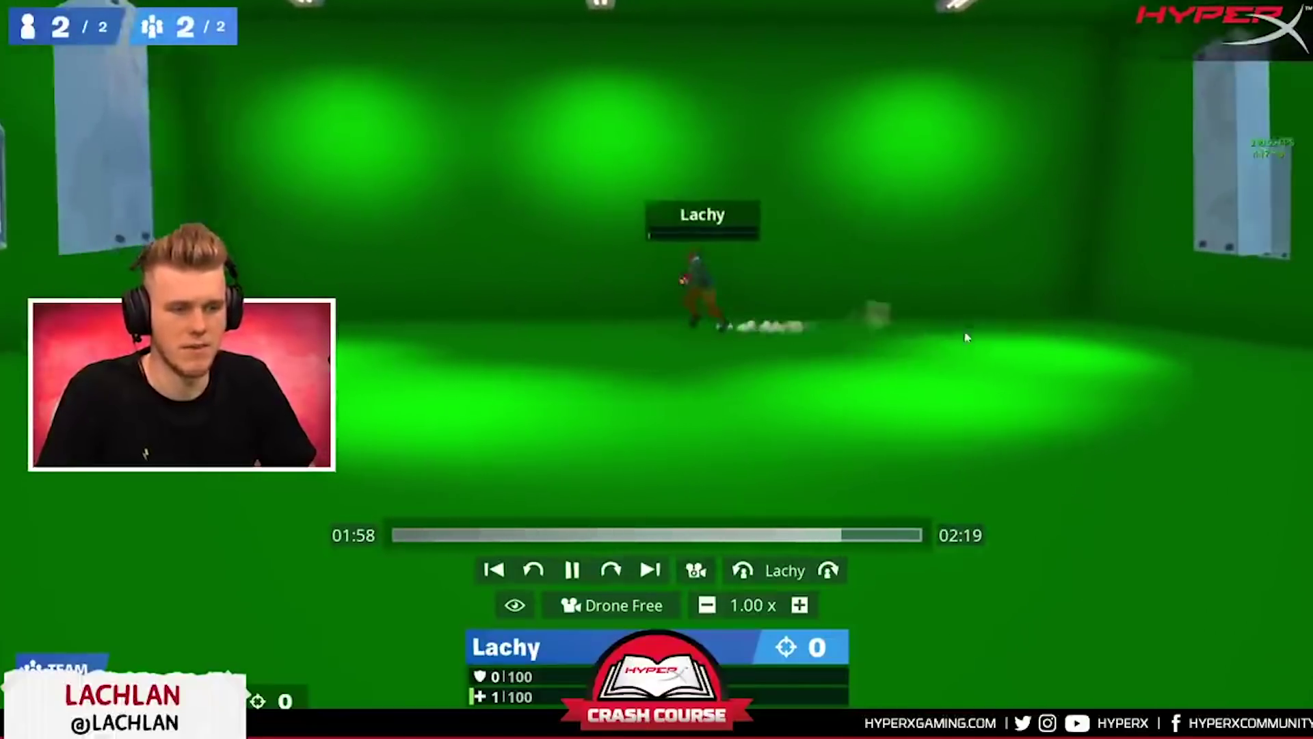
{"action": "key", "text": "a"}
{"action": "key", "text": "w"}
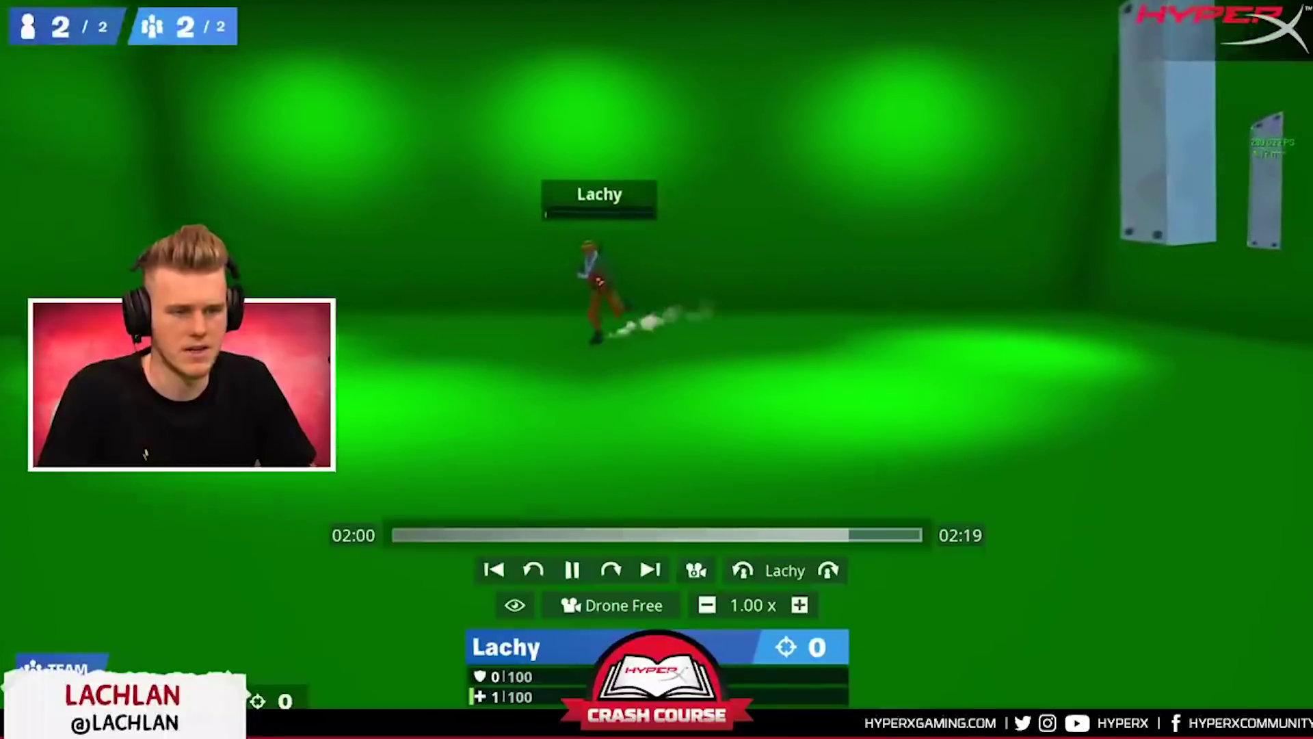
{"action": "key", "text": "space"}
- Move the camera in so the elf fills the view and hide the replay overlay
{"action": "key", "text": "w"}
{"action": "key", "text": "w"}
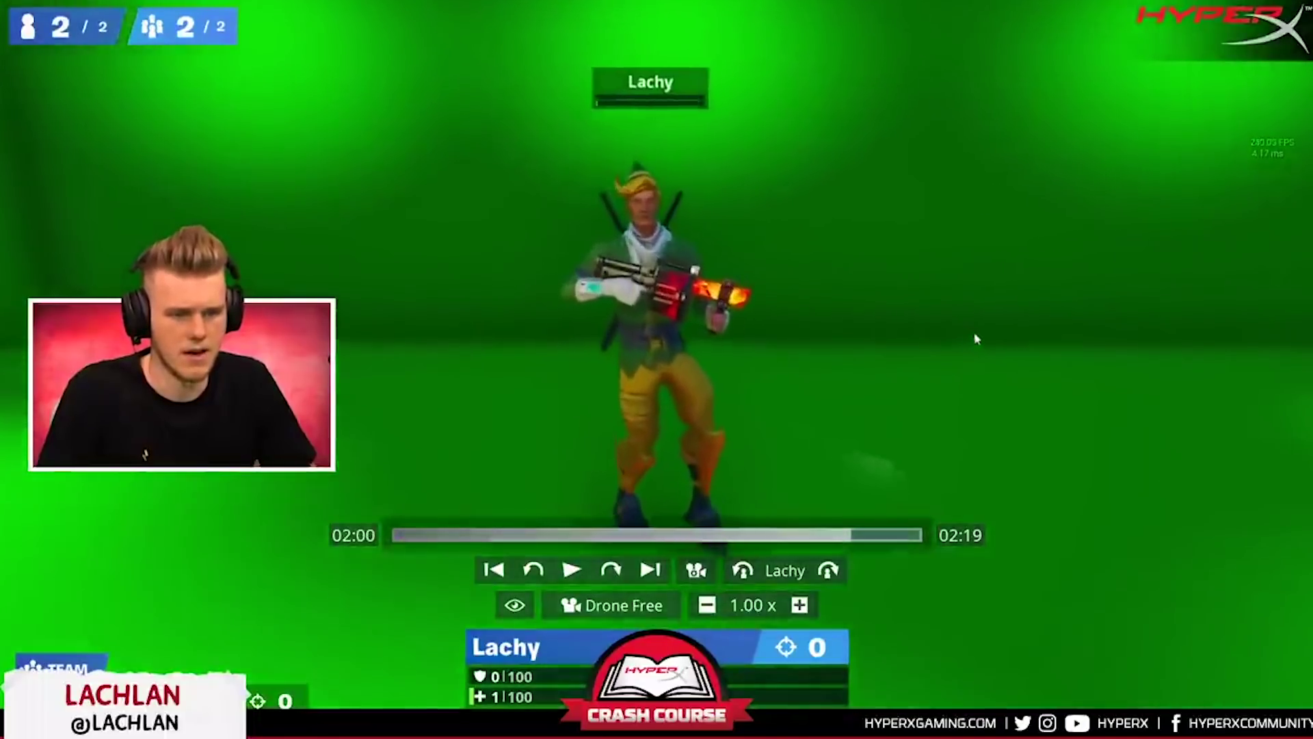
{"action": "key", "text": "d"}
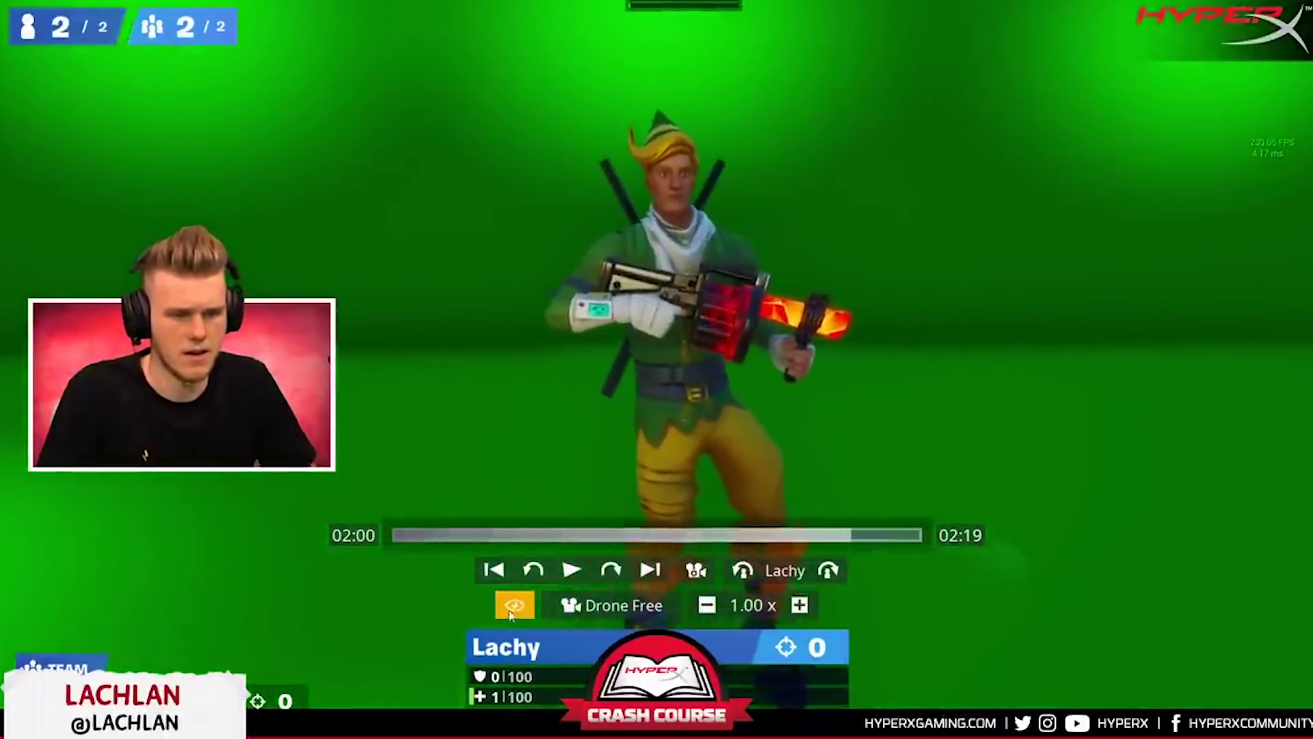
{"action": "left_click", "coordinate": [516, 605]}
{"action": "key", "text": "w"}
{"action": "key", "text": "a"}
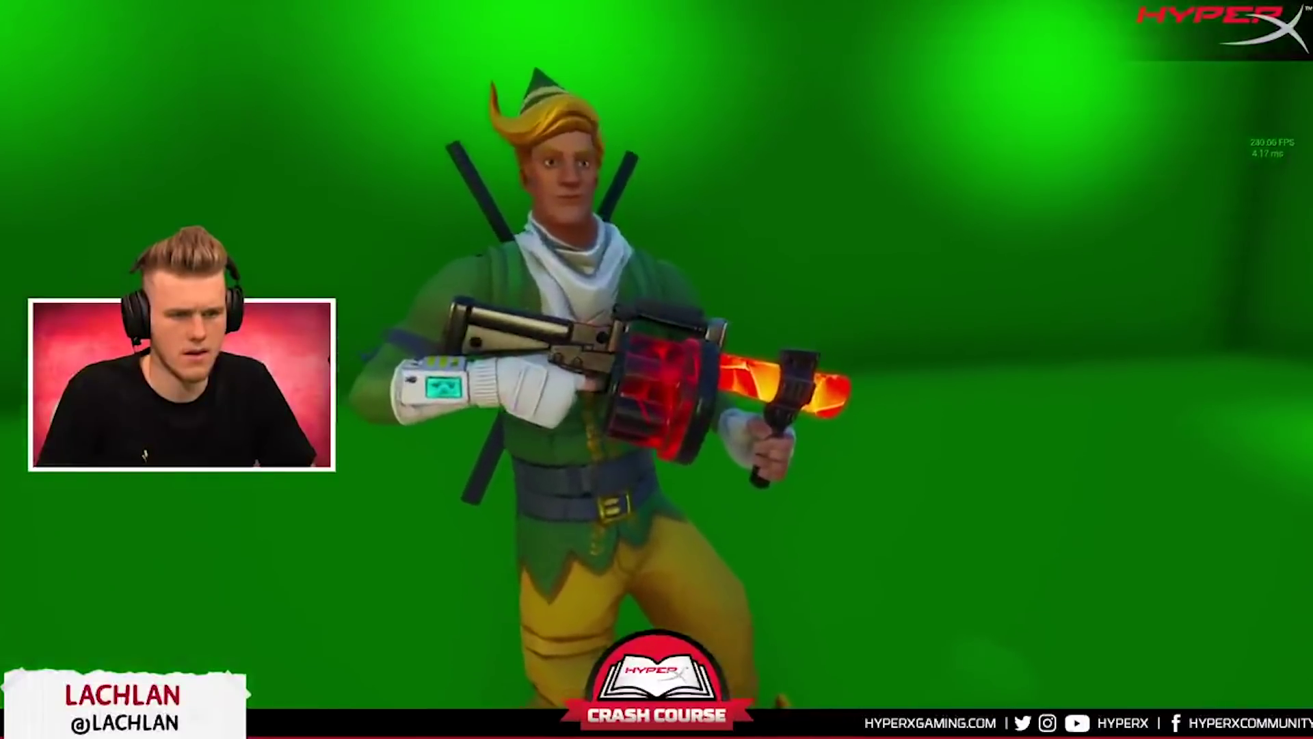
{"action": "key", "text": "d"}
{"action": "key", "text": "w"}
{"action": "key", "text": "d"}
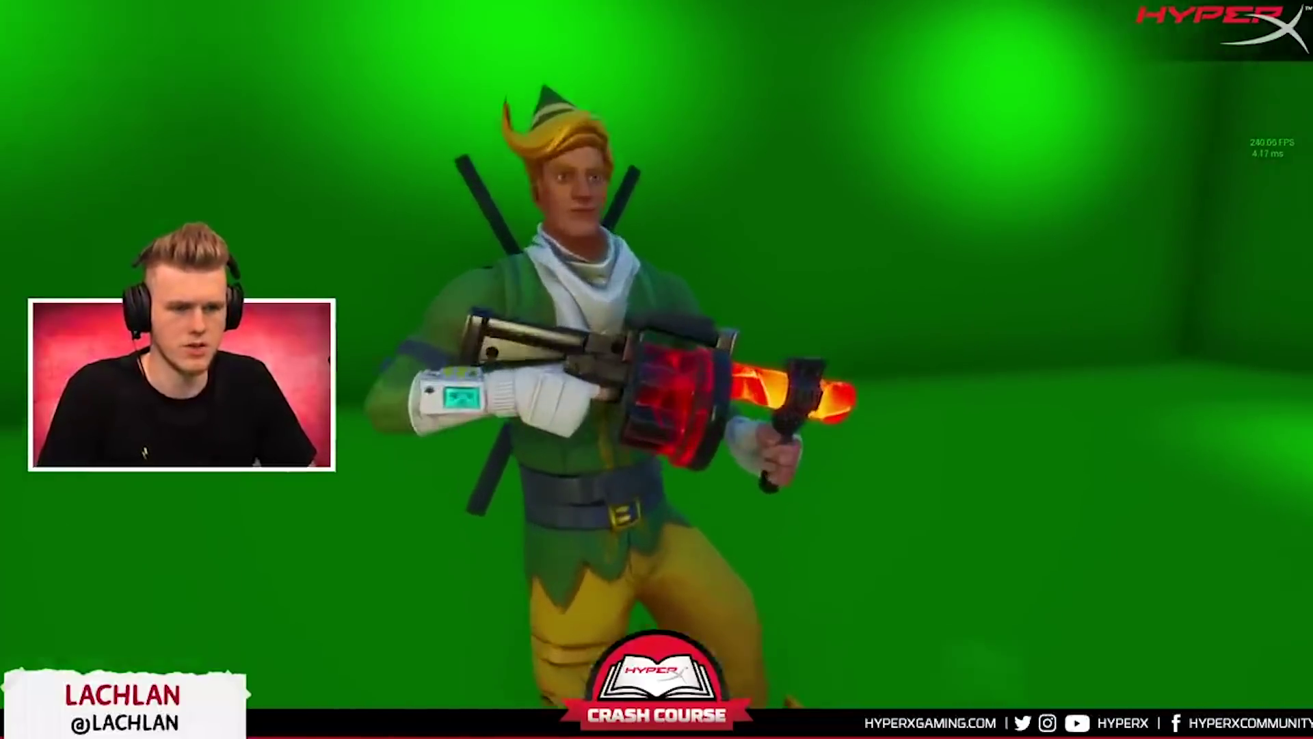
{"action": "key", "text": "w"}
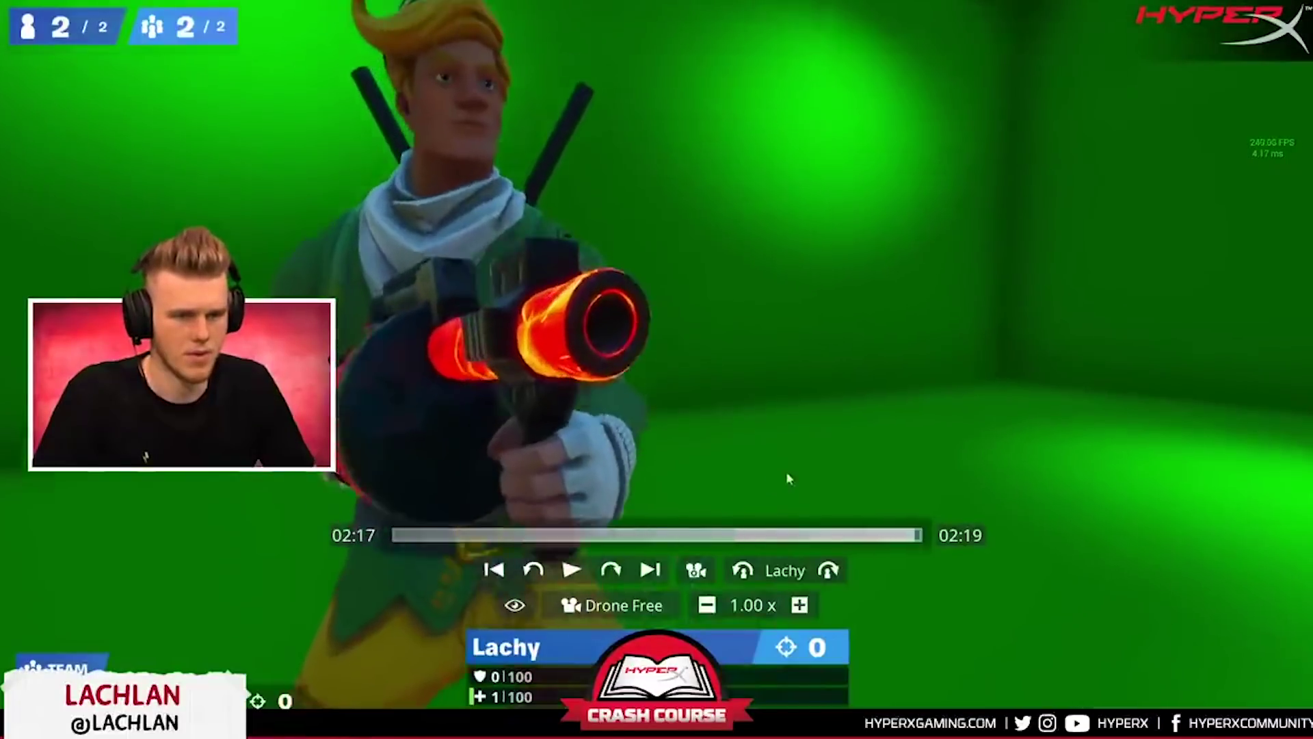
{"action": "scroll", "coordinate": [800, 455], "scroll_direction": "up", "scroll_amount": 3}
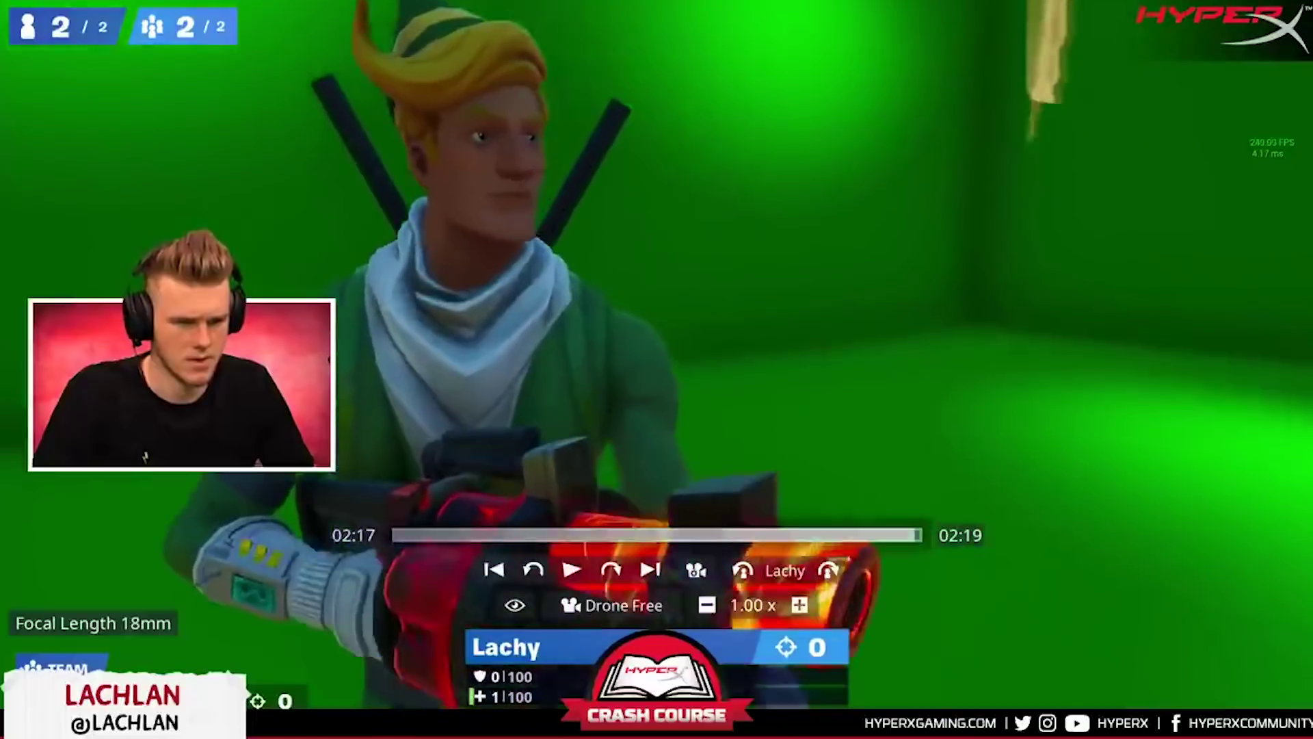
{"action": "key", "text": "s"}
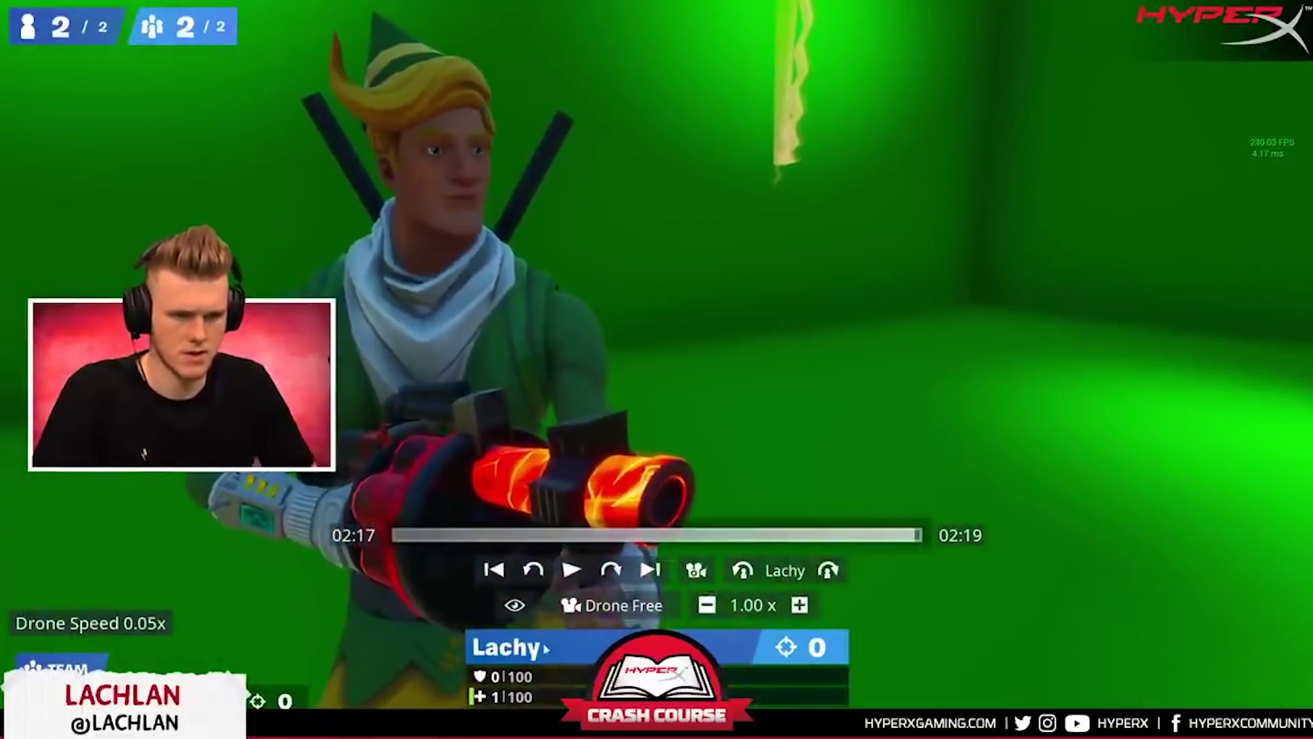
{"action": "left_click", "coordinate": [515, 606]}
{"action": "left_click_drag", "start_coordinate": [551, 526], "coordinate": [535, 526]}
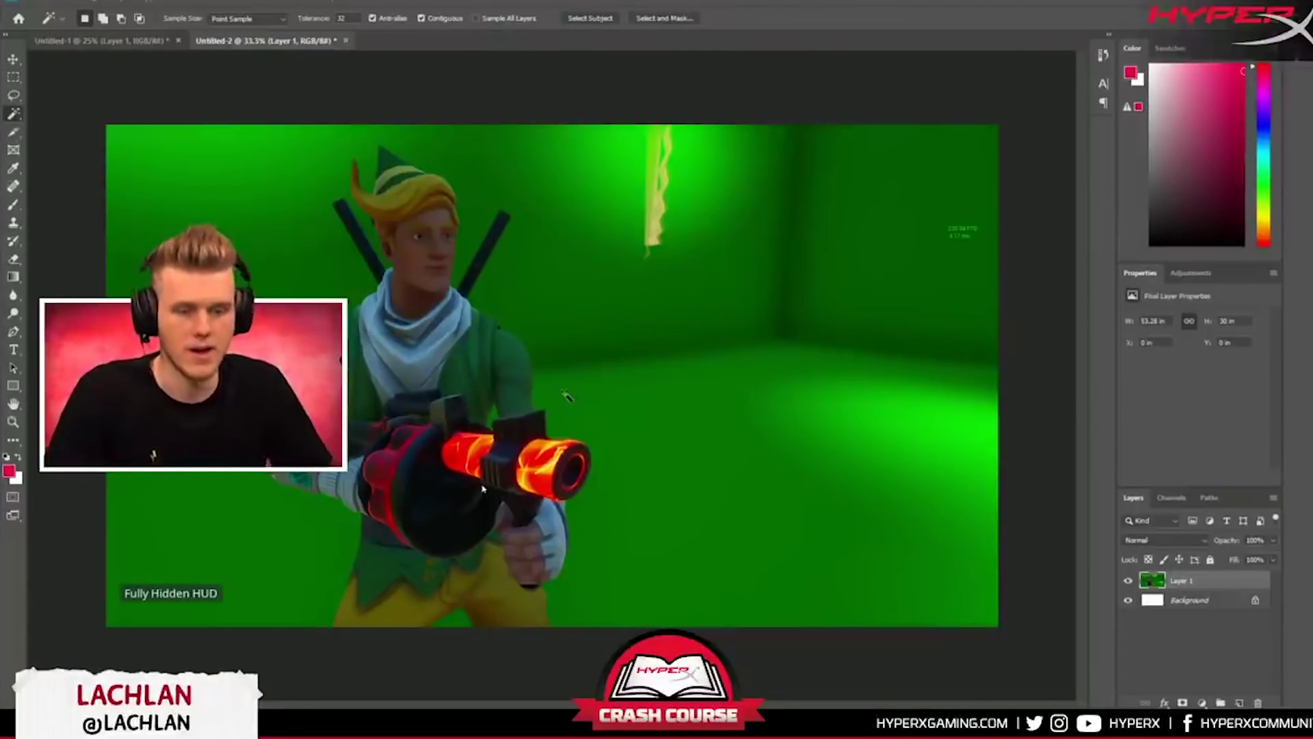
- Magic-wand the green backdrop and the top-left green blob on Layer 1 and delete both
{"action": "left_click", "coordinate": [580, 284]}
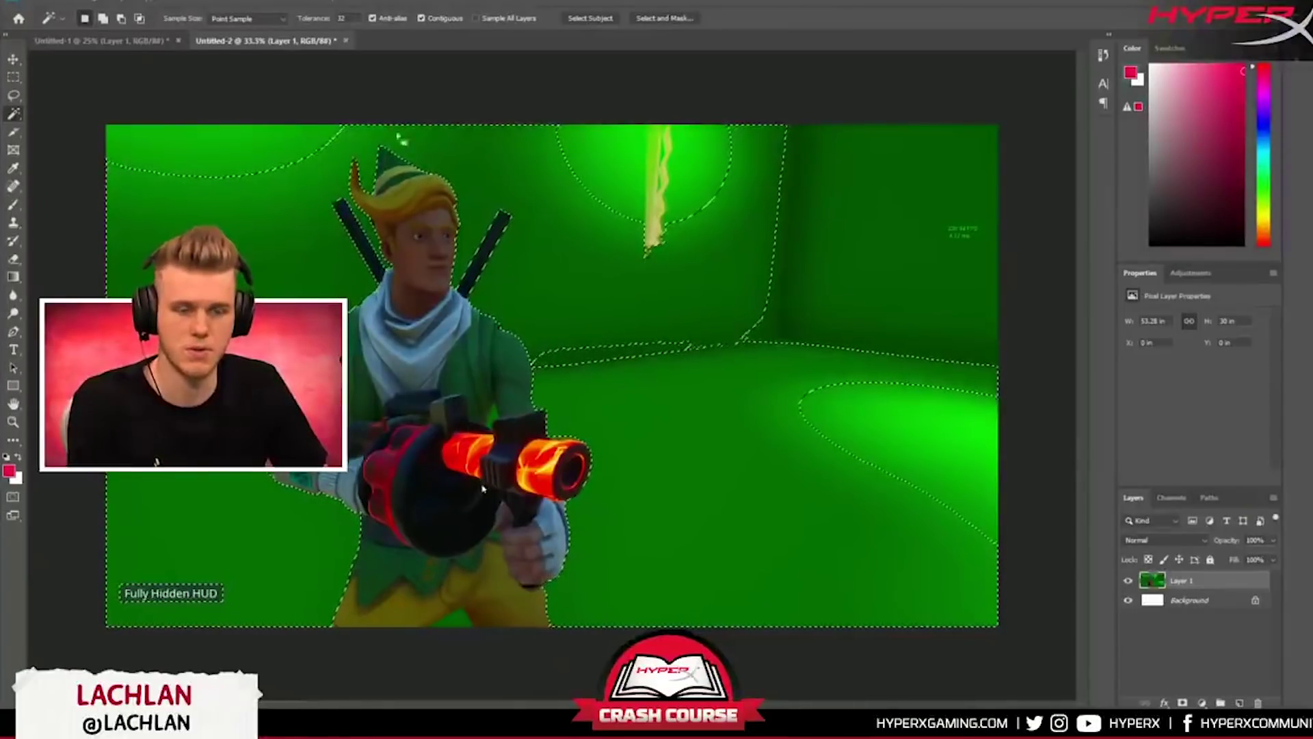
{"action": "key", "text": "Delete"}
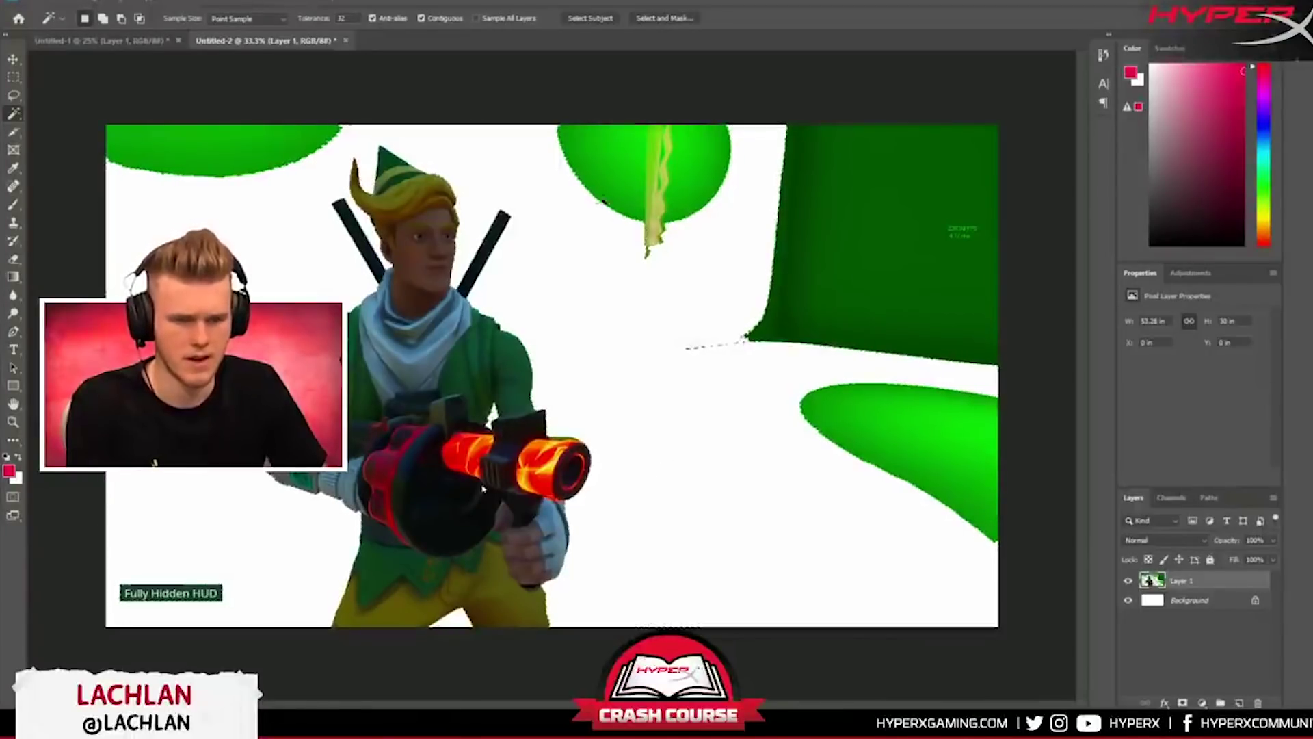
{"action": "left_click", "coordinate": [246, 150]}
{"action": "key", "text": "Delete"}
- Delete the leftover green on the right and the 'Fully Hidden' HUD label, and hide the Background layer
{"action": "key", "text": "ctrl+d"}
{"action": "left_click_drag", "start_coordinate": [718, 208], "coordinate": [1082, 648]}
{"action": "left_click_drag", "start_coordinate": [884, 526], "coordinate": [885, 526]}
{"action": "key", "text": "Delete"}
{"action": "key", "text": "ctrl+d"}
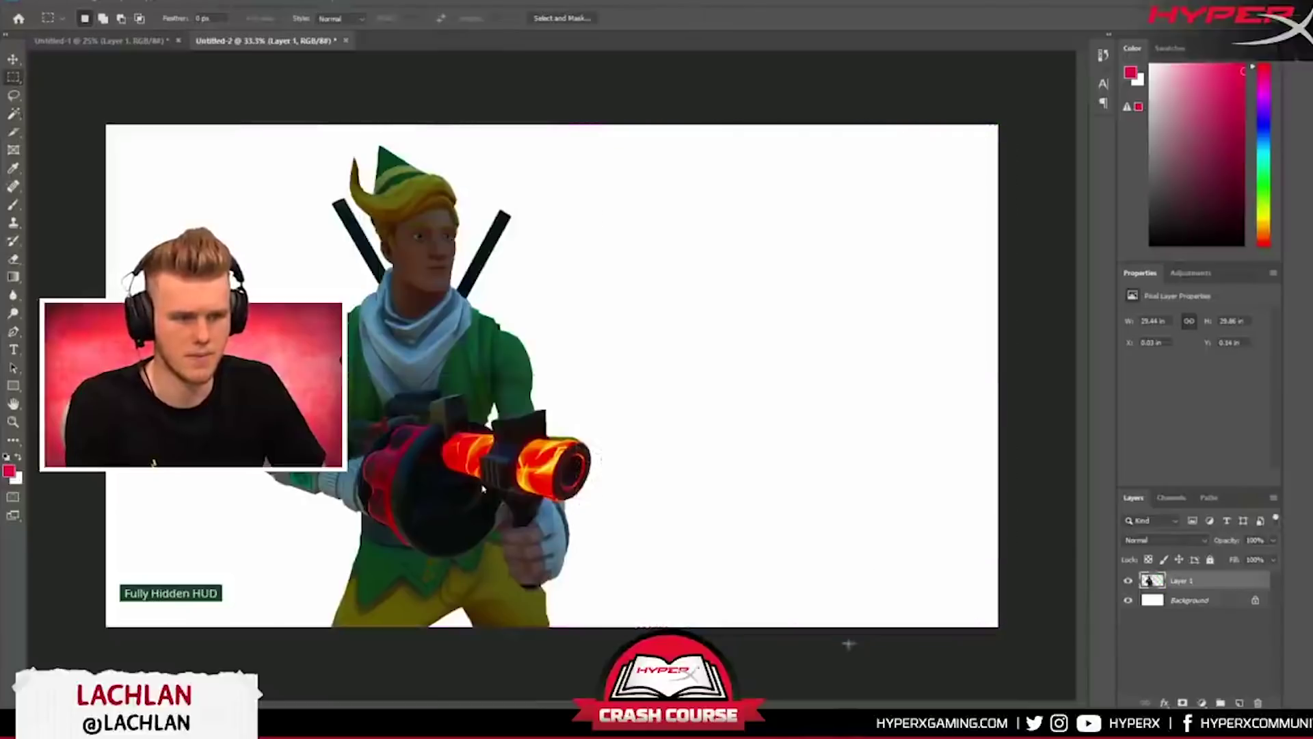
{"action": "left_click_drag", "start_coordinate": [108, 553], "coordinate": [237, 627]}
{"action": "key", "text": "Delete"}
{"action": "left_click", "coordinate": [1127, 599]}
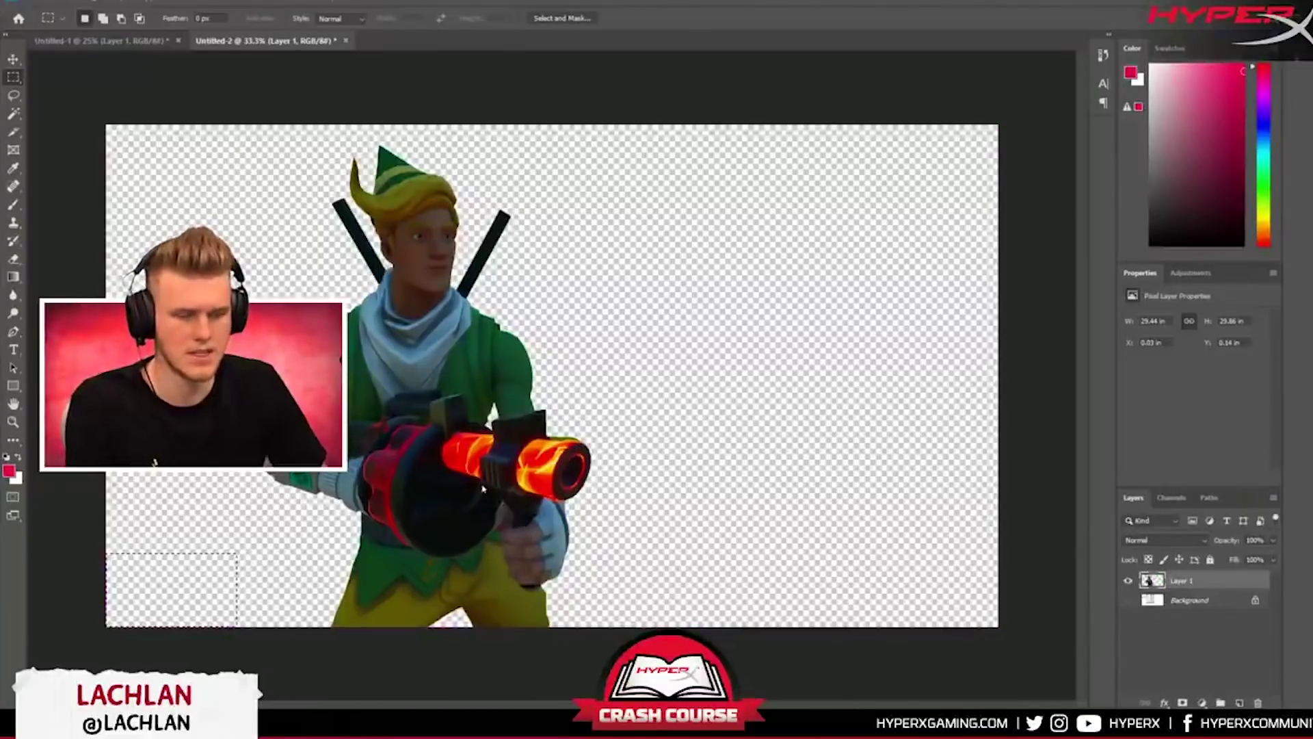
{"action": "key", "text": "ctrl+d"}
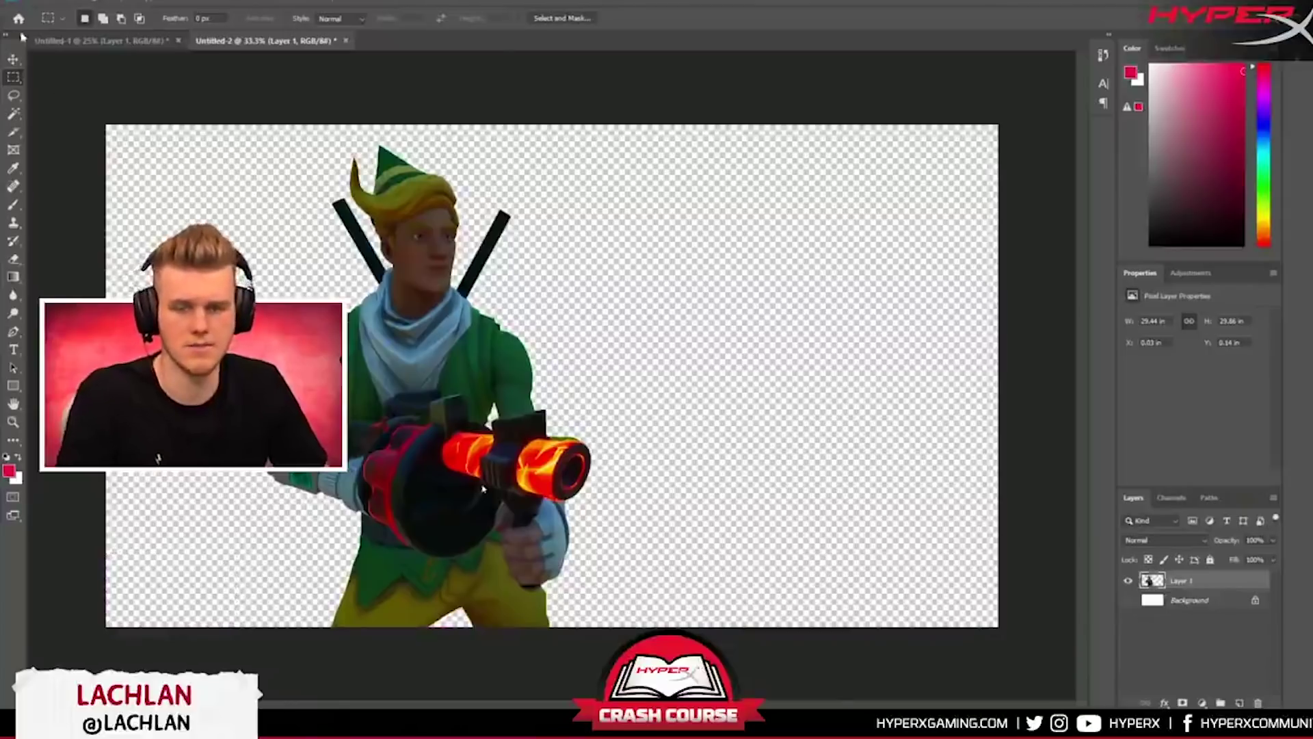
- Raise the character's exposure to +1.45
{"action": "key", "text": "v"}
{"action": "left_click", "coordinate": [86, 2]}
{"action": "mouse_move", "coordinate": [124, 37]}
{"action": "left_click", "coordinate": [291, 68]}
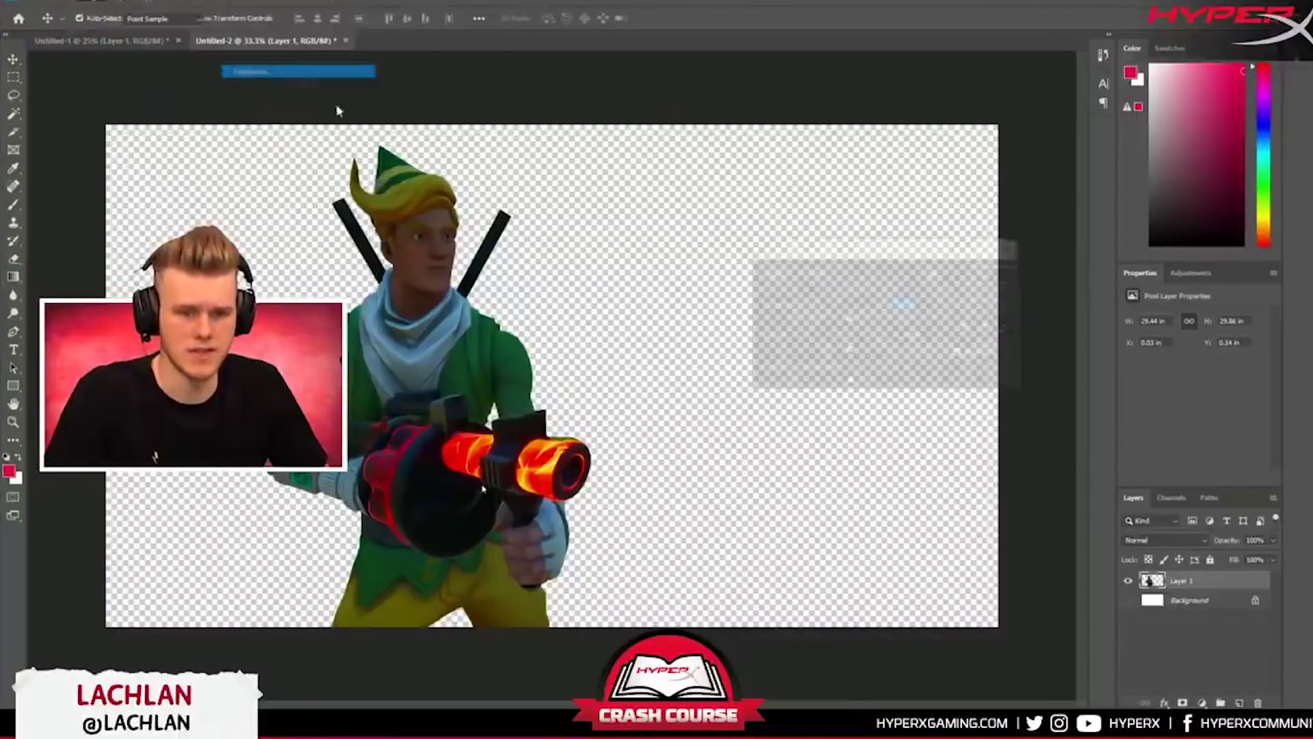
{"action": "left_click", "coordinate": [867, 319]}
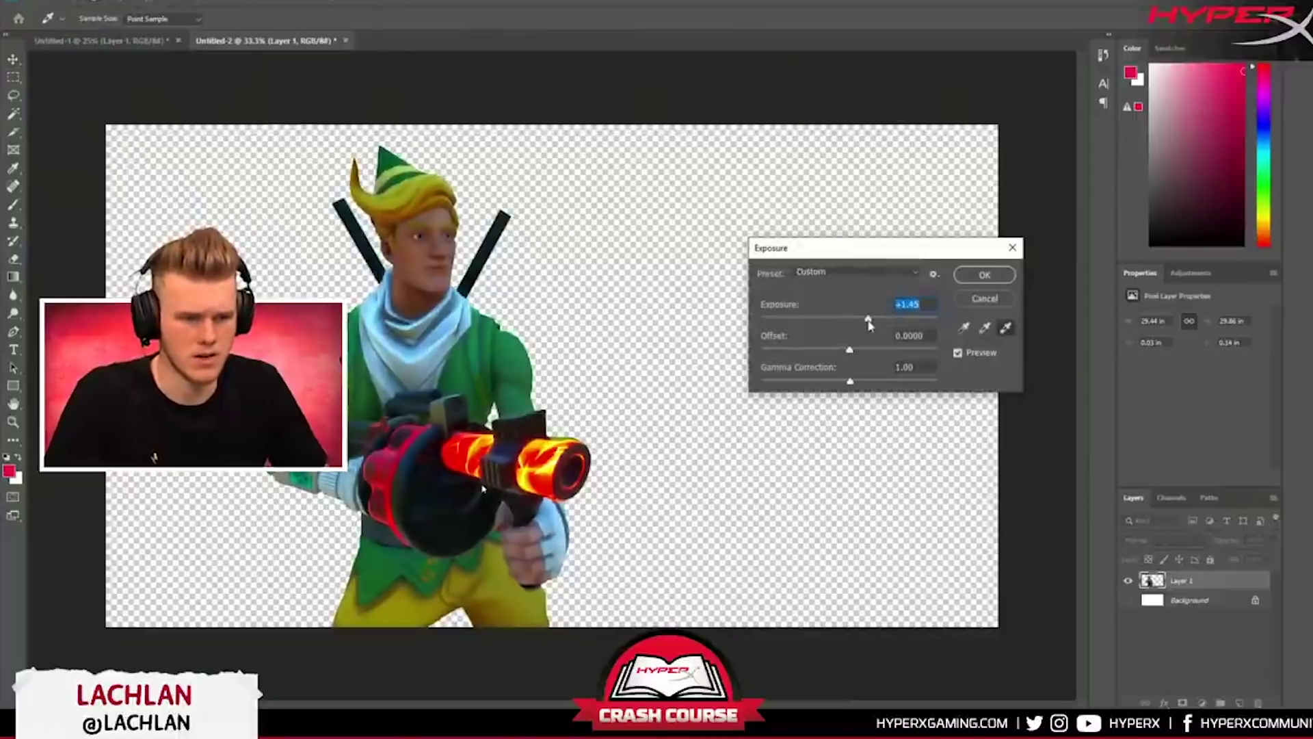
{"action": "left_click", "coordinate": [965, 277]}
- Apply a Vibrance boost to the character, then re-apply a revised Exposure adjustment
{"action": "left_click", "coordinate": [86, 2]}
{"action": "mouse_move", "coordinate": [120, 38]}
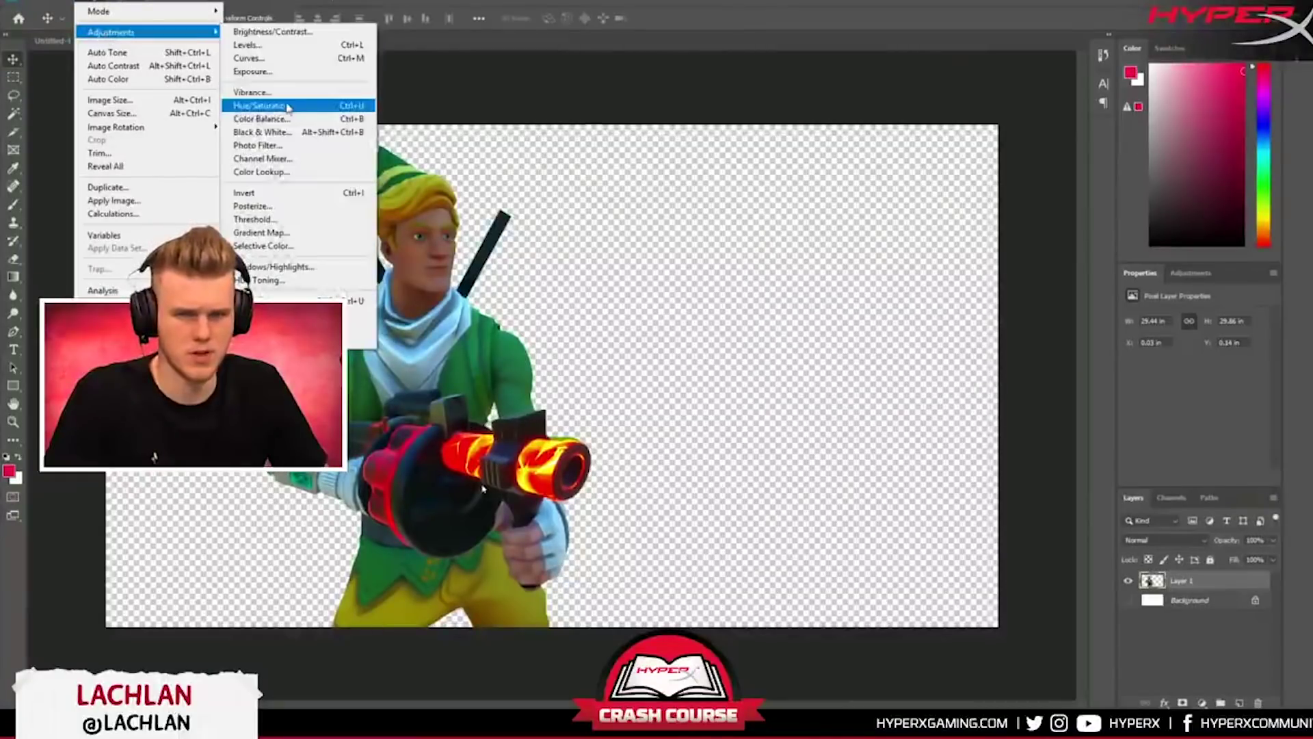
{"action": "left_click", "coordinate": [298, 91]}
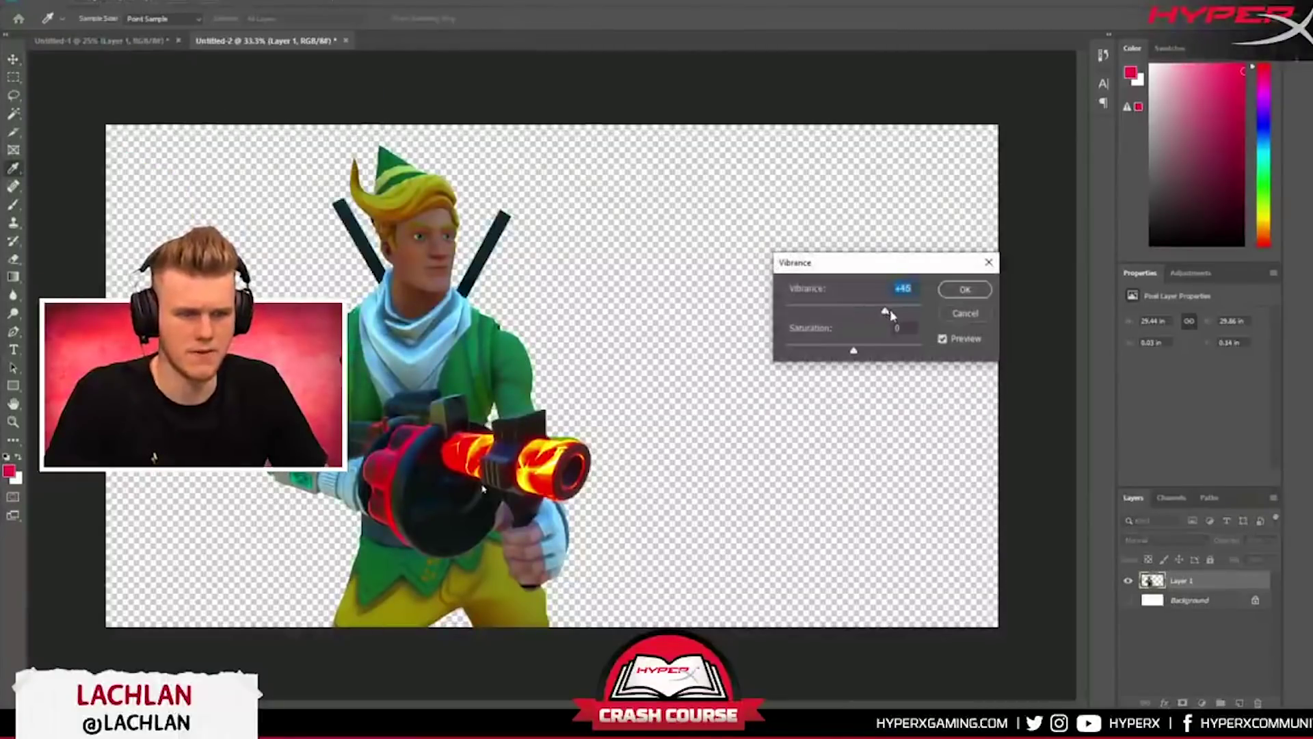
{"action": "left_click", "coordinate": [962, 292]}
{"action": "key", "text": "v"}
{"action": "left_click", "coordinate": [86, 3]}
{"action": "mouse_move", "coordinate": [120, 38]}
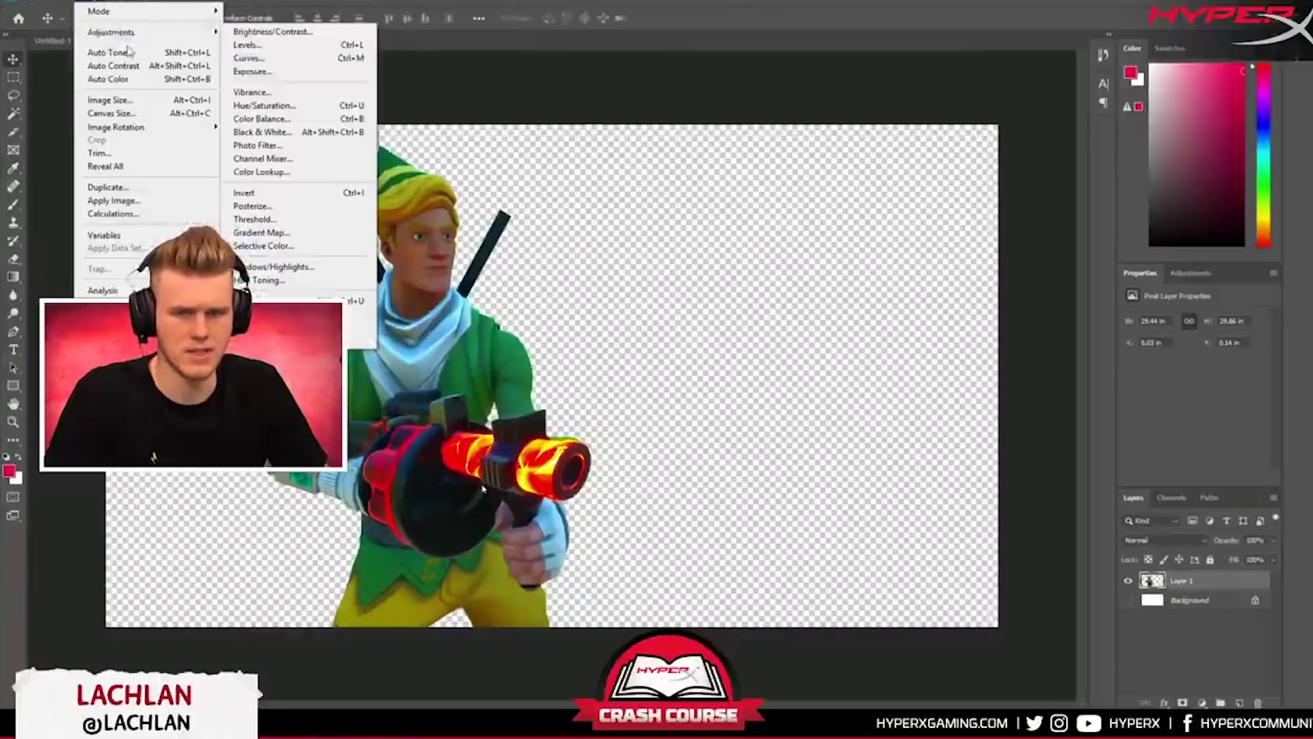
{"action": "left_click", "coordinate": [288, 78]}
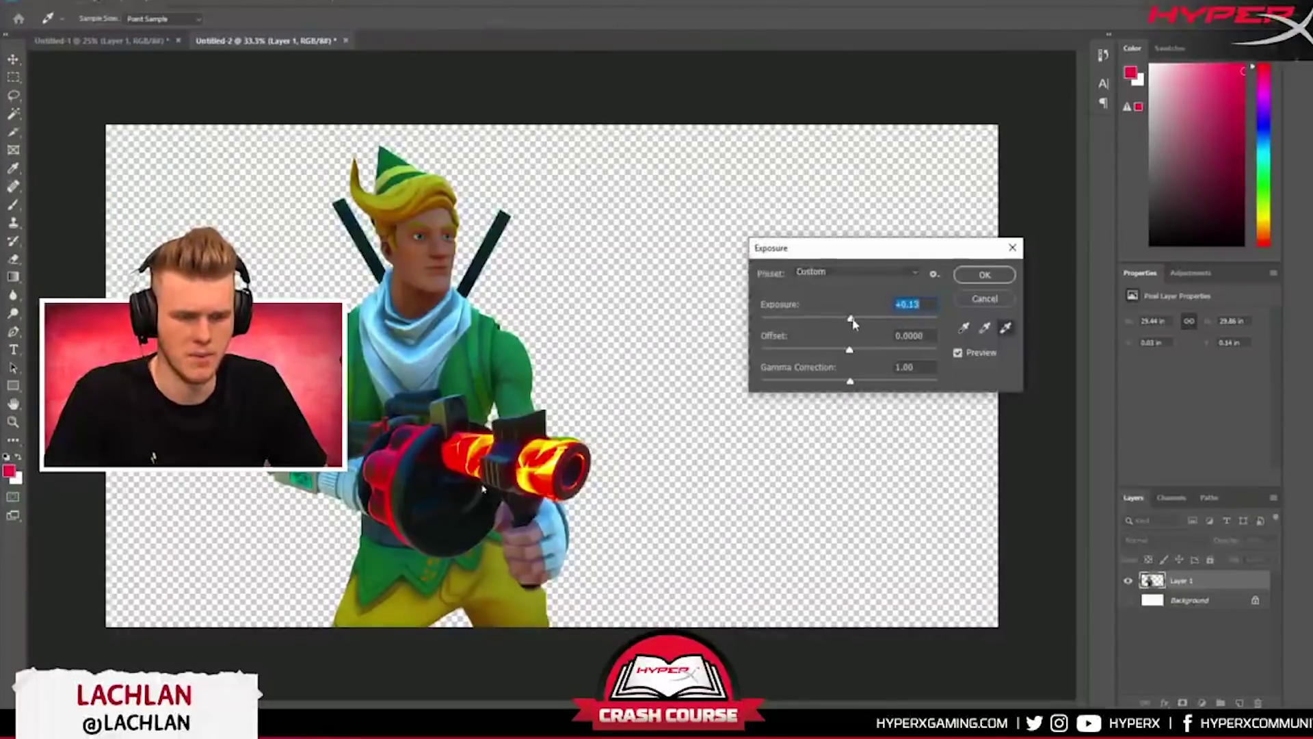
{"action": "left_click", "coordinate": [968, 292]}
- Increase the character's saturation with Hue/Saturation and shift it left and slightly lower
{"action": "left_click", "coordinate": [86, 2]}
{"action": "mouse_move", "coordinate": [102, 29]}
{"action": "left_click", "coordinate": [287, 104]}
{"action": "left_click_drag", "start_coordinate": [855, 419], "coordinate": [869, 421]}
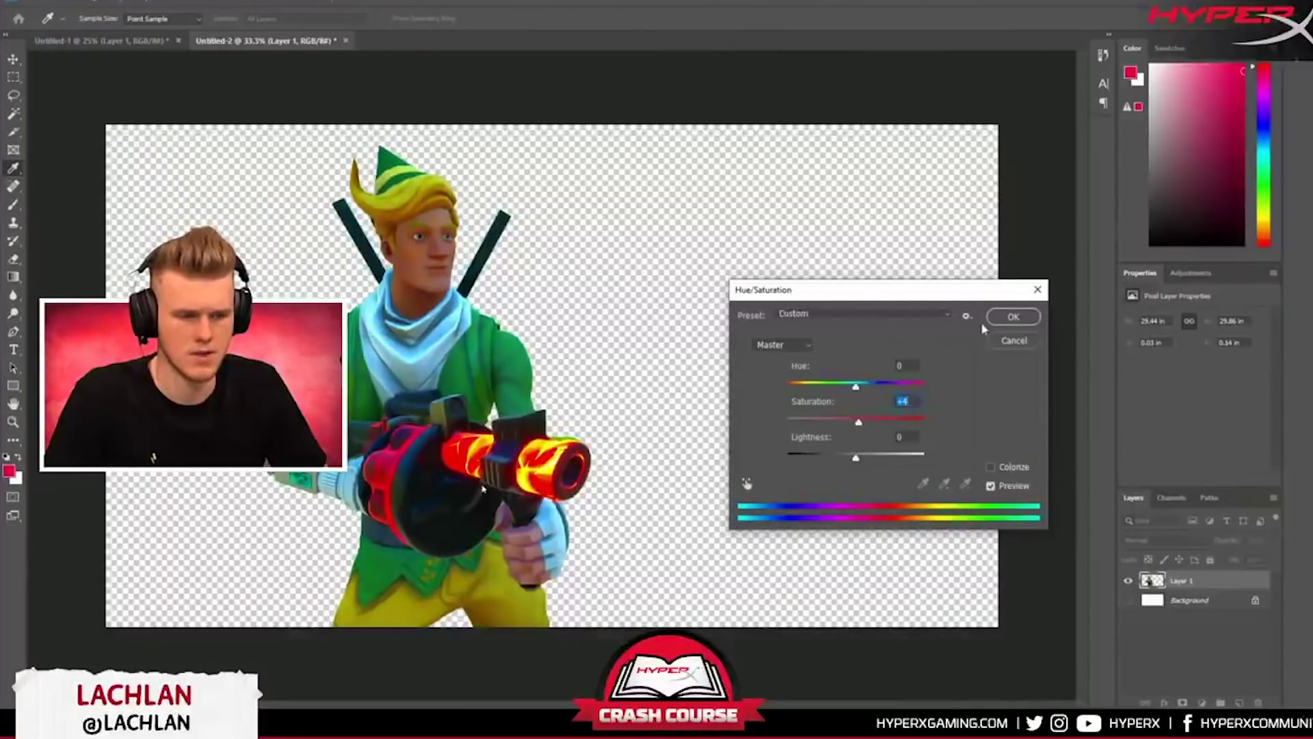
{"action": "left_click", "coordinate": [1010, 317]}
{"action": "left_click_drag", "start_coordinate": [413, 355], "coordinate": [356, 372]}
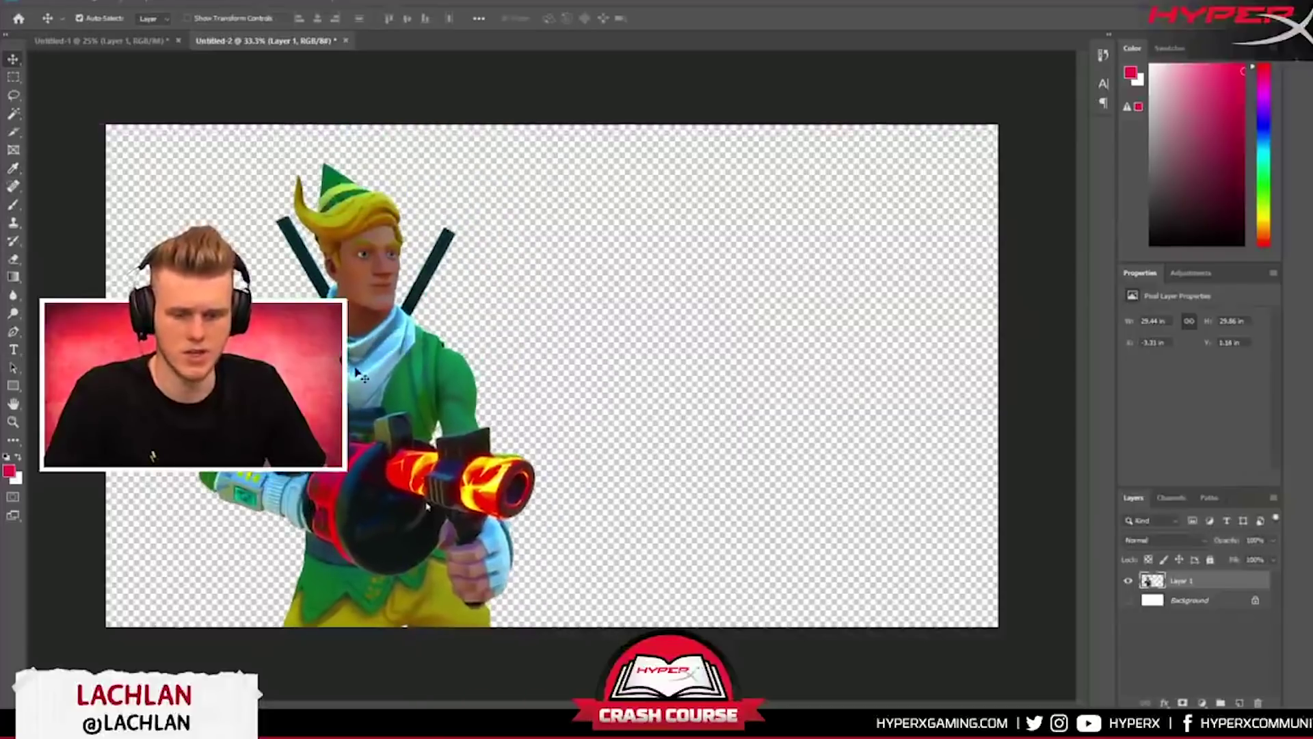
- Scale Layer 1 up twice with Free Transform and move the elf toward the lower-left
{"action": "key", "text": "ctrl+t"}
{"action": "left_click_drag", "start_coordinate": [555, 152], "coordinate": [552, 113]}
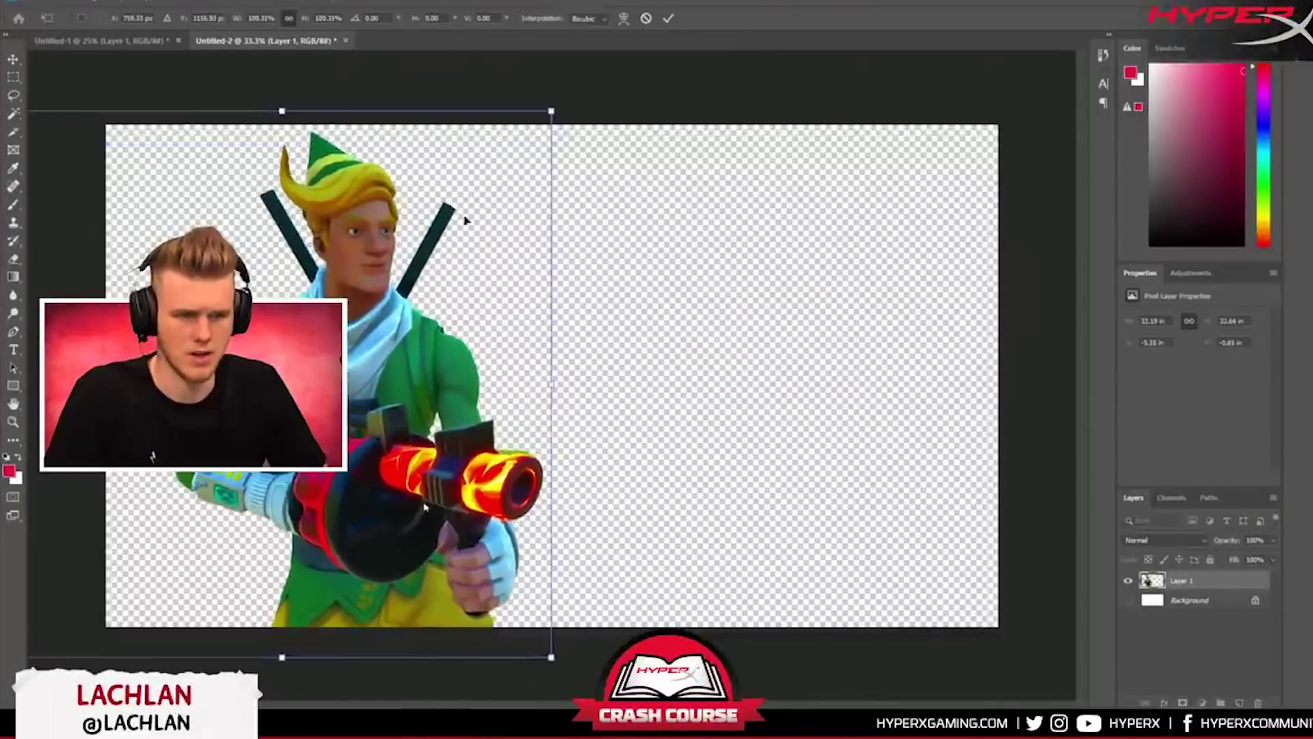
{"action": "key", "text": "Return"}
{"action": "left_click_drag", "start_coordinate": [449, 204], "coordinate": [436, 205]}
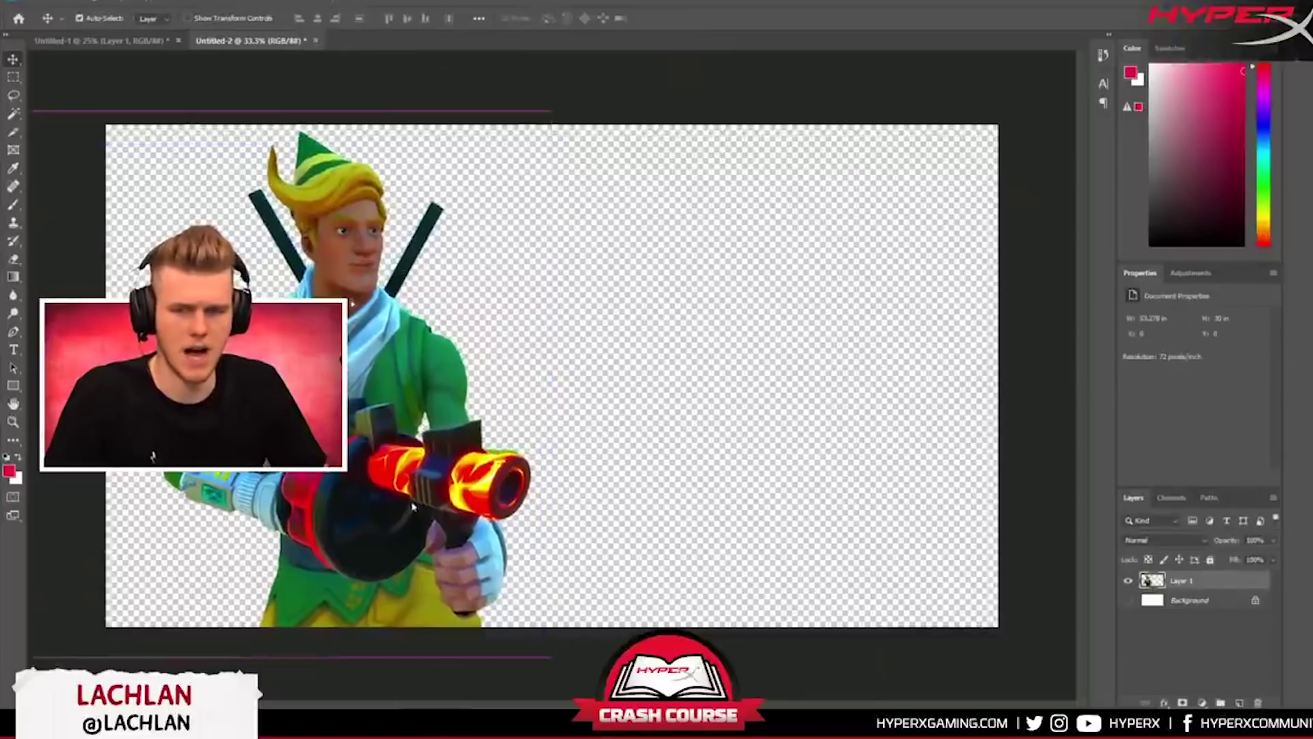
{"action": "key", "text": "ctrl+t"}
{"action": "left_click_drag", "start_coordinate": [541, 109], "coordinate": [552, 99]}
{"action": "left_click_drag", "start_coordinate": [449, 188], "coordinate": [437, 200]}
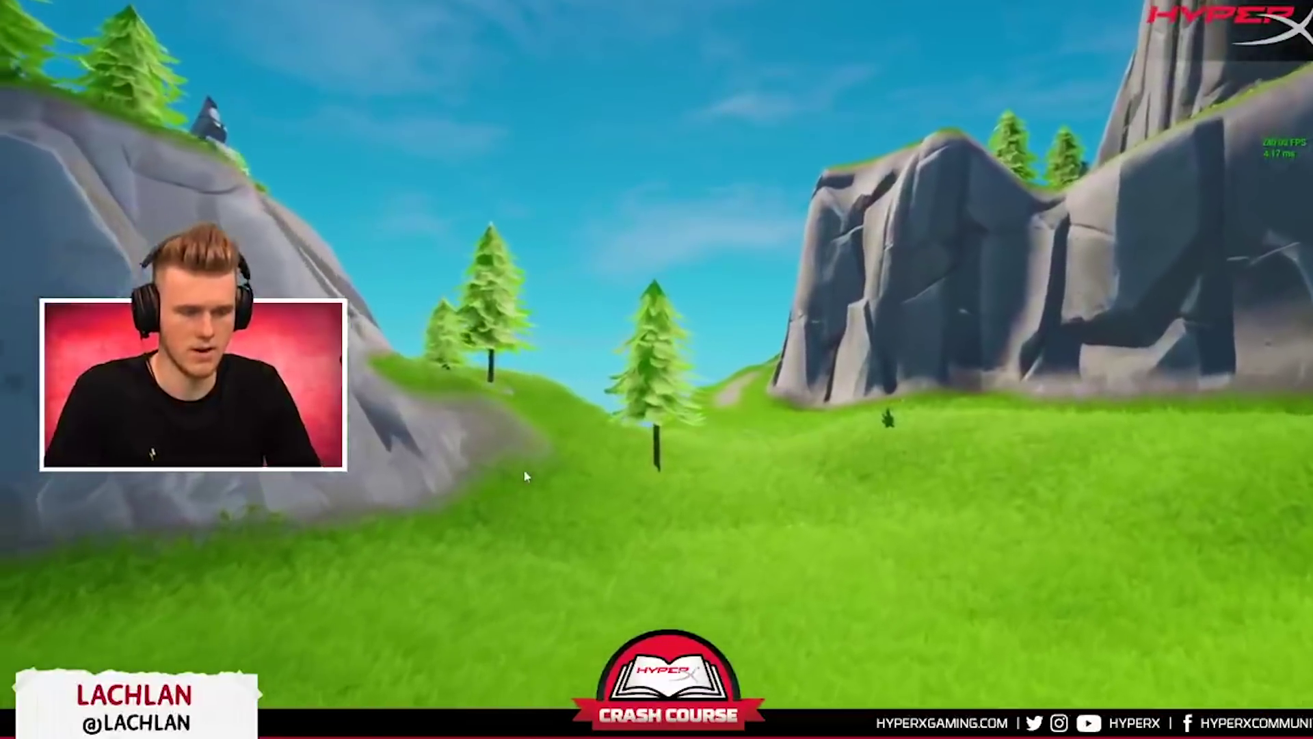
- In Fortnite's settings, switch video Shadows to Off
{"action": "key", "text": "Escape"}
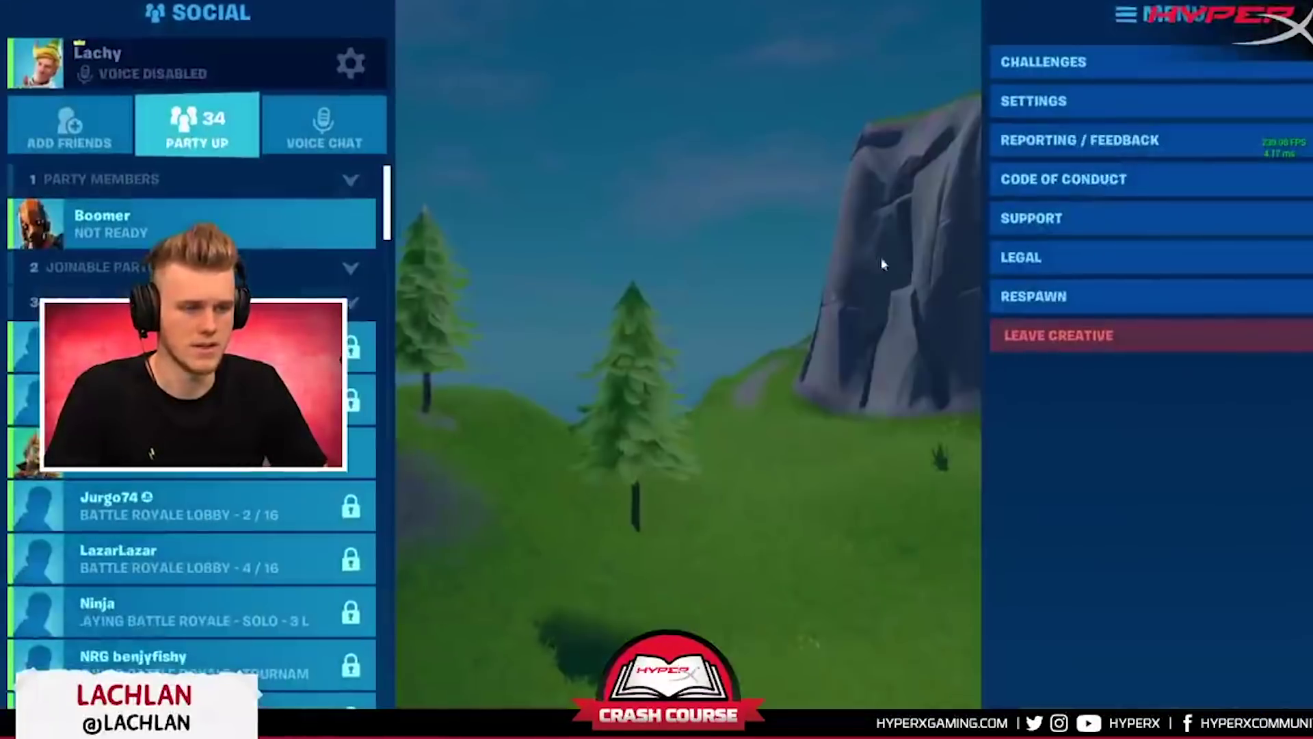
{"action": "left_click", "coordinate": [1033, 100]}
{"action": "left_click", "coordinate": [370, 618]}
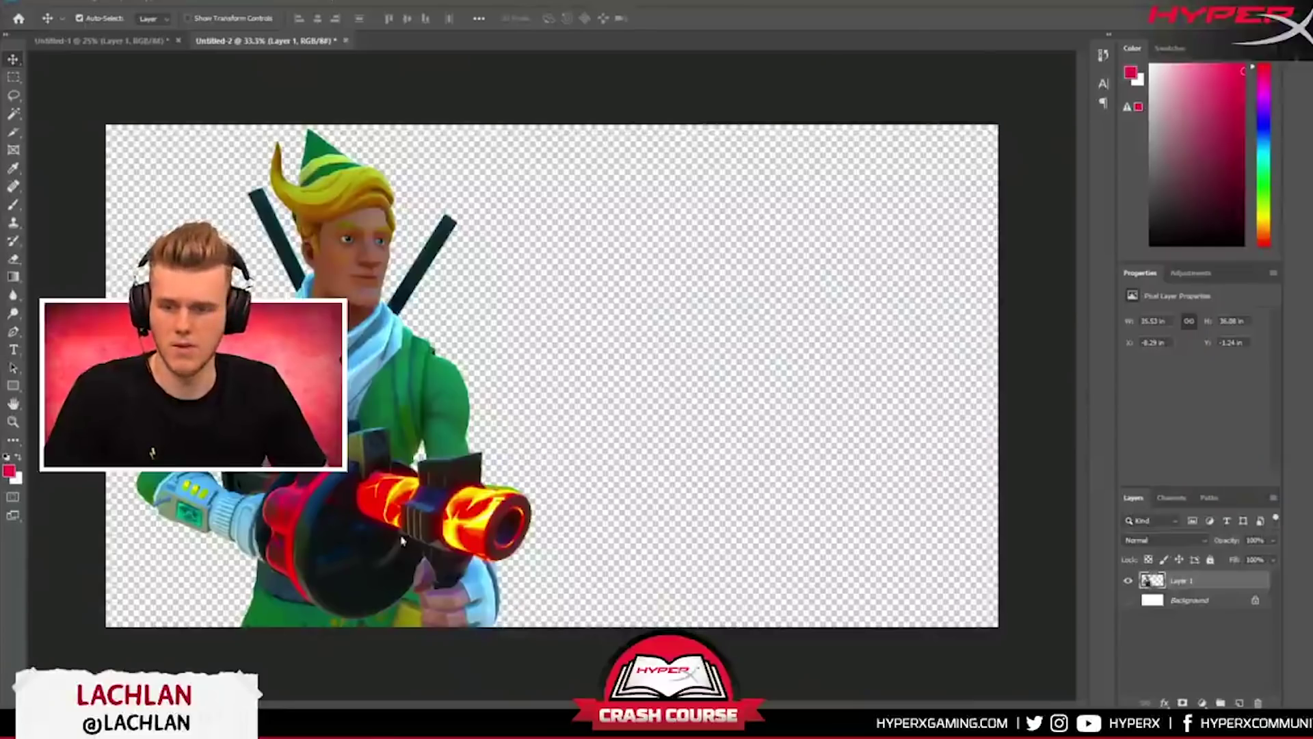
- Paste the landscape capture as Layer 2 beneath the elf and align it to the canvas
{"action": "left_click", "coordinate": [959, 479]}
{"action": "key", "text": "ctrl+v"}
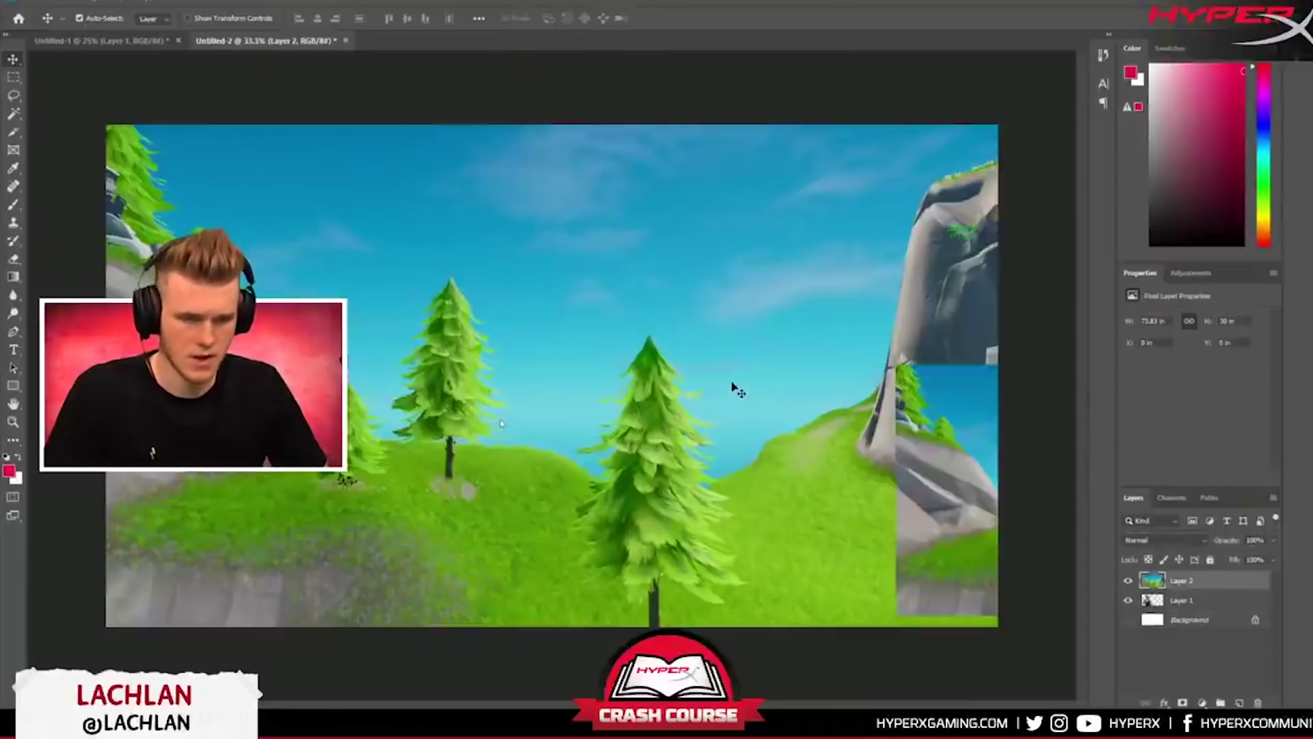
{"action": "left_click_drag", "start_coordinate": [1192, 592], "coordinate": [1185, 611]}
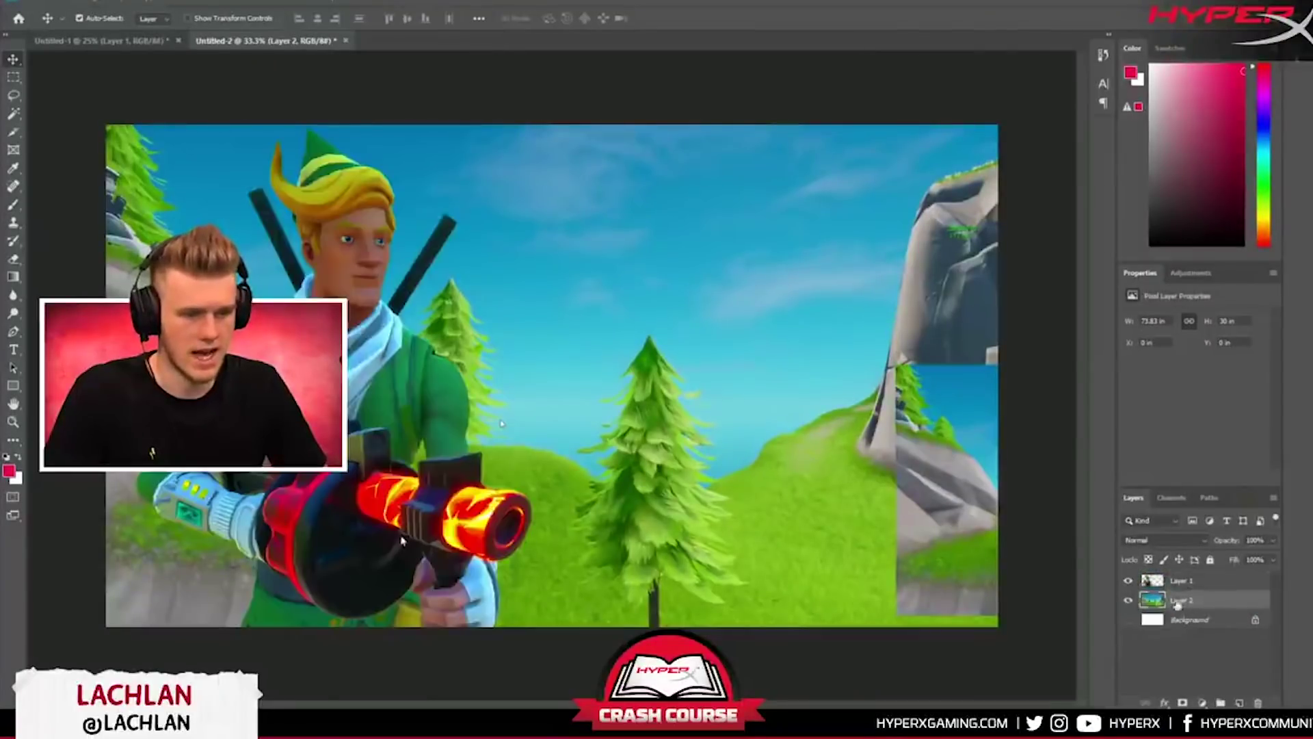
{"action": "mouse_move", "coordinate": [734, 345]}
{"action": "left_mouse_down"}
{"action": "mouse_move", "coordinate": [745, 347]}
{"action": "mouse_move", "coordinate": [733, 344]}
{"action": "left_mouse_up"}
{"action": "left_click", "coordinate": [19, 421]}
{"action": "left_click_drag", "start_coordinate": [635, 377], "coordinate": [588, 377]}
- Enlarge the landscape to about 126% and reposition it on the canvas
{"action": "key", "text": "ctrl+t"}
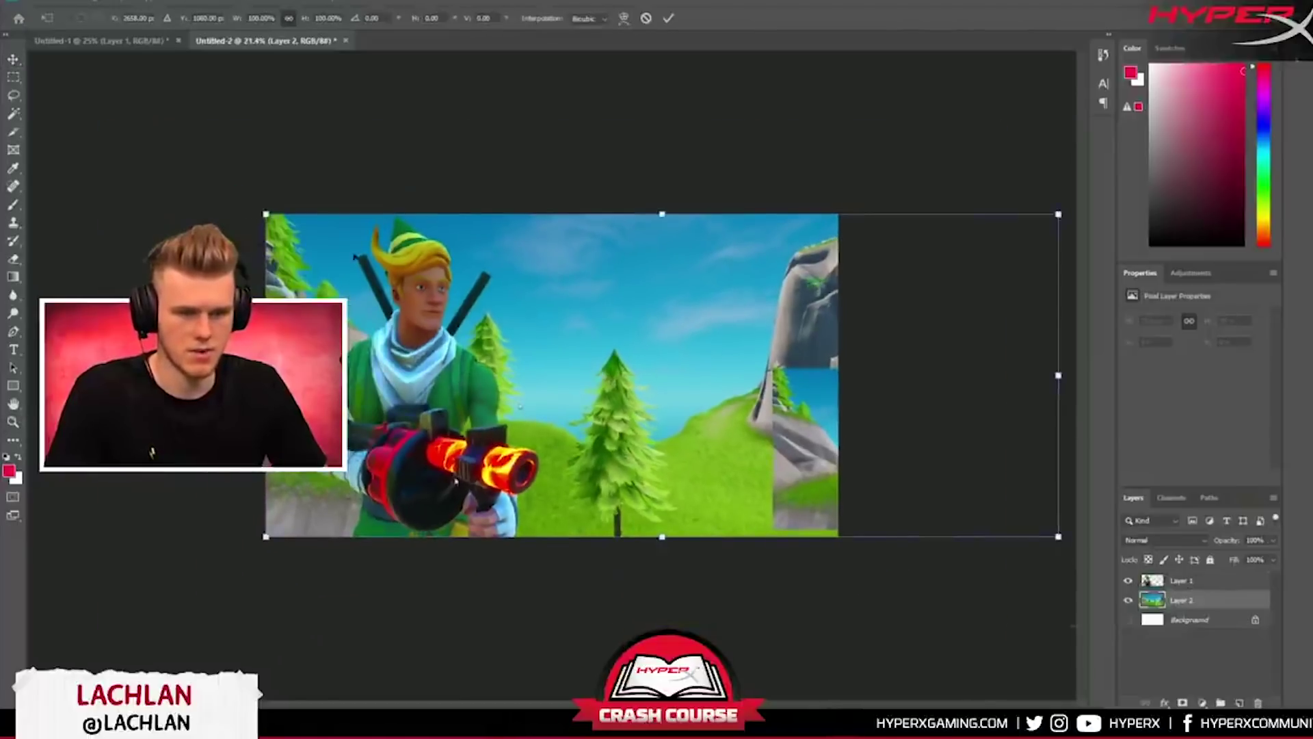
{"action": "left_click_drag", "start_coordinate": [262, 217], "coordinate": [171, 181]}
{"action": "left_click_drag", "start_coordinate": [737, 279], "coordinate": [680, 281]}
{"action": "left_click_drag", "start_coordinate": [999, 178], "coordinate": [1120, 127]}
{"action": "left_click_drag", "start_coordinate": [743, 257], "coordinate": [847, 325]}
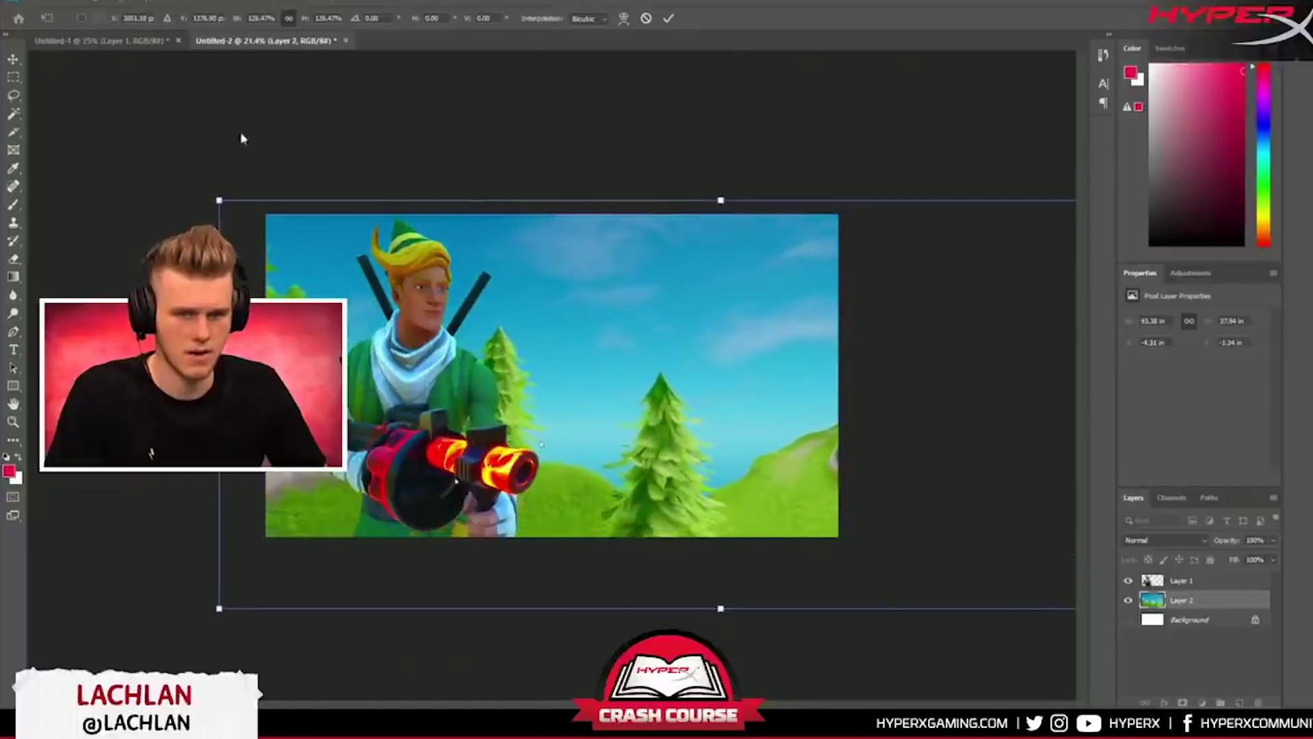
{"action": "left_click", "coordinate": [14, 59]}
- Flip the background horizontally and slide it left behind the character
{"action": "left_click", "coordinate": [60, 0]}
{"action": "mouse_move", "coordinate": [123, 314]}
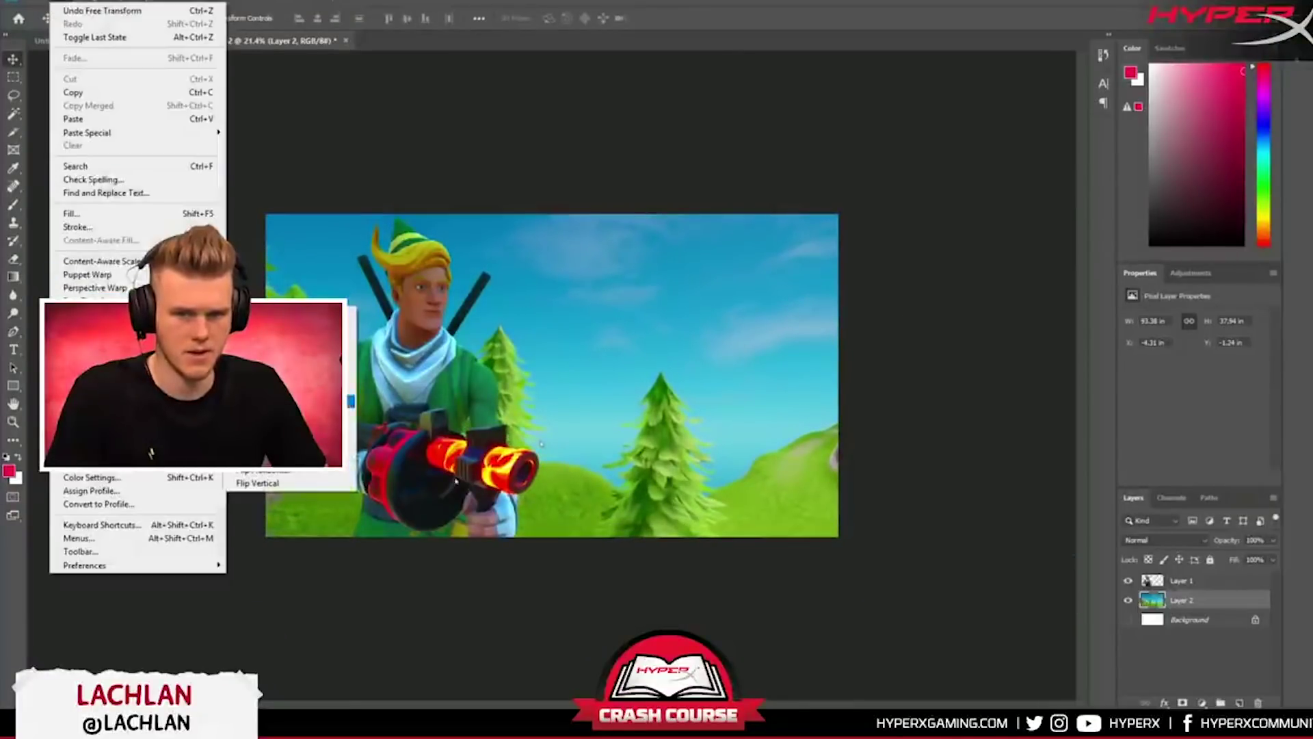
{"action": "left_click", "coordinate": [278, 471]}
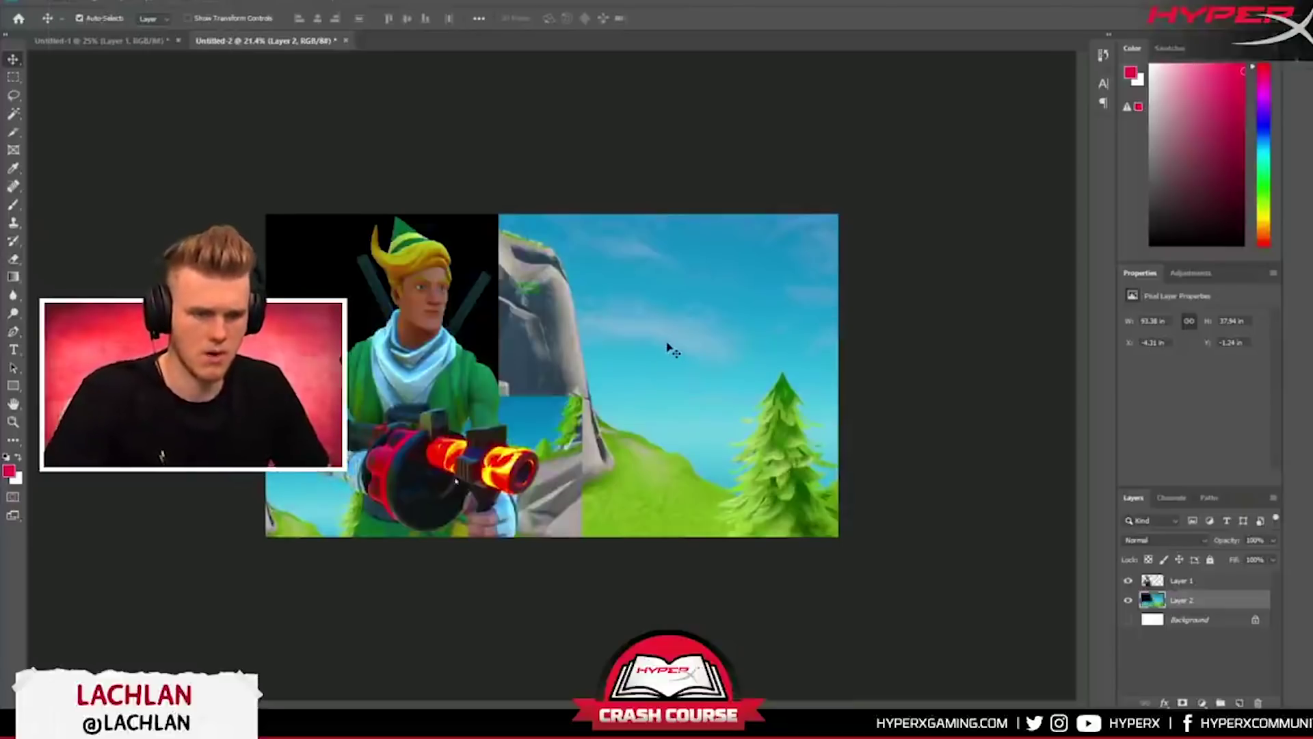
{"action": "left_click_drag", "start_coordinate": [680, 349], "coordinate": [368, 351]}
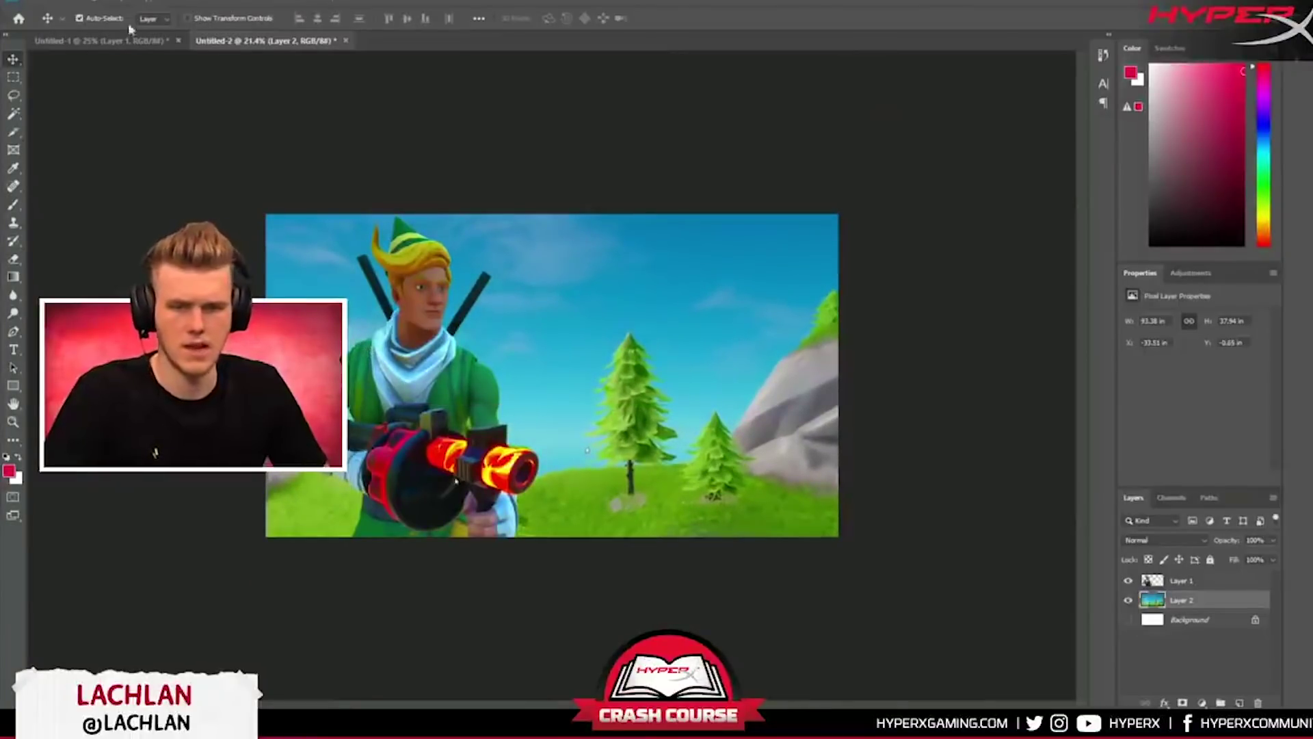
- Boost the background's saturation to +22 with Hue/Saturation
{"action": "left_click", "coordinate": [86, 4]}
{"action": "mouse_move", "coordinate": [116, 32]}
{"action": "left_click", "coordinate": [279, 105]}
{"action": "left_click_drag", "start_coordinate": [856, 422], "coordinate": [871, 423]}
{"action": "key", "text": "Return"}
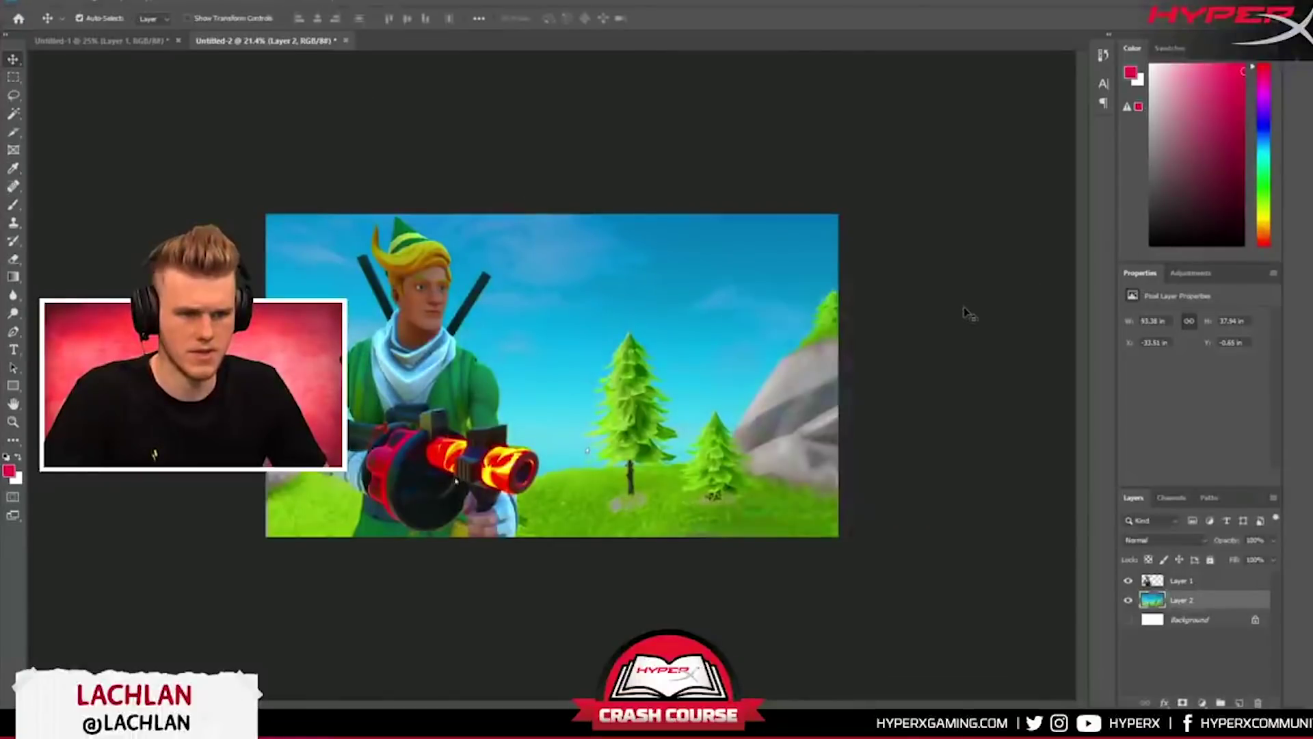
- Raise Layer 1's exposure to +0.55 so the elf and launcher stand out
{"action": "left_click", "coordinate": [1197, 583]}
{"action": "left_click", "coordinate": [85, 4]}
{"action": "mouse_move", "coordinate": [116, 32]}
{"action": "left_click", "coordinate": [280, 72]}
{"action": "left_click_drag", "start_coordinate": [851, 320], "coordinate": [860, 322]}
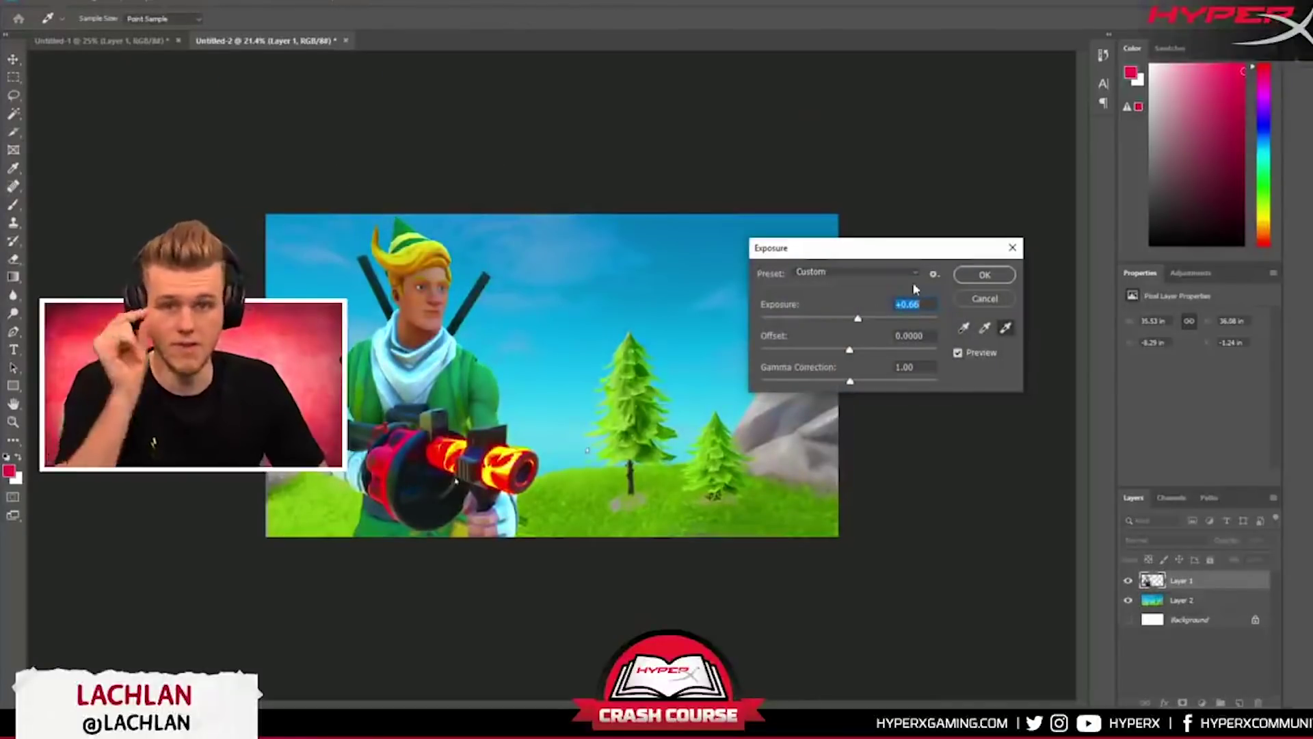
{"action": "left_click", "coordinate": [975, 279]}
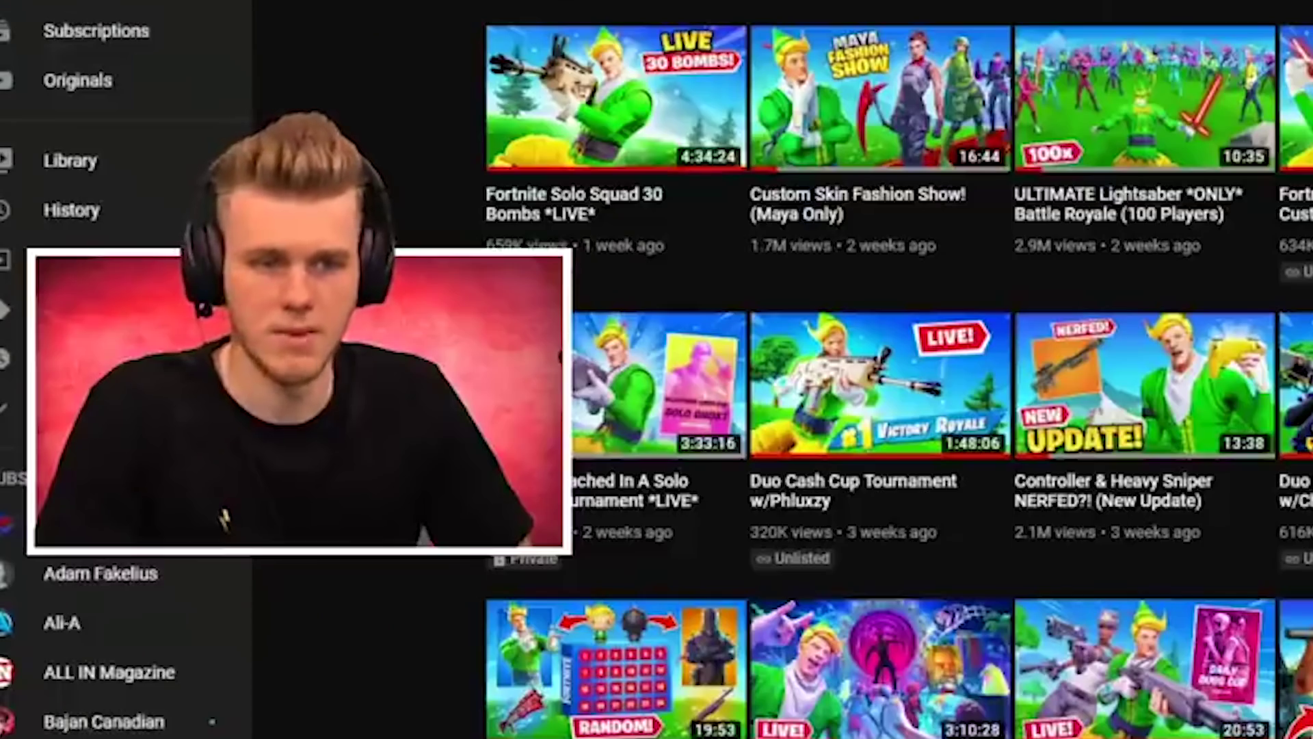
- Search YouTube for the creator's name plus 'fortnite' and scroll through the resulting video thumbnails
{"action": "type", "text": "lachlan fortnite"}
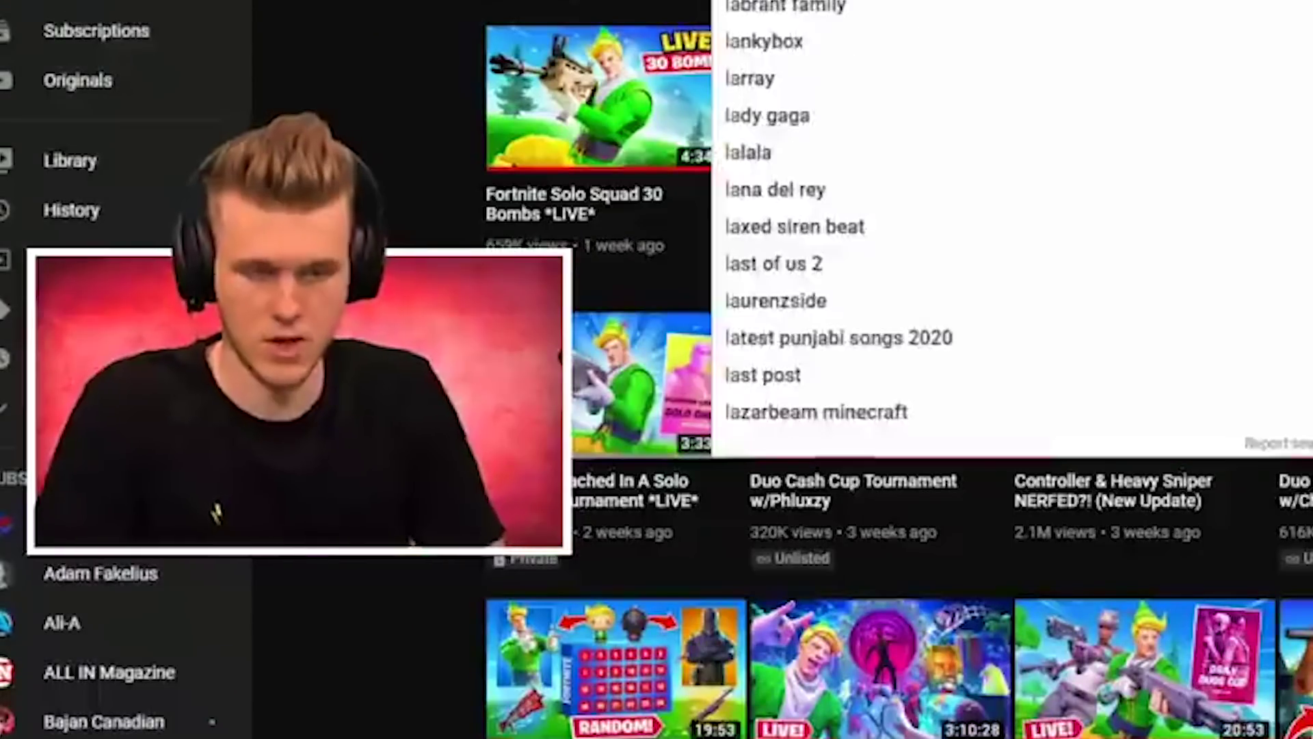
{"action": "key", "text": "Return"}
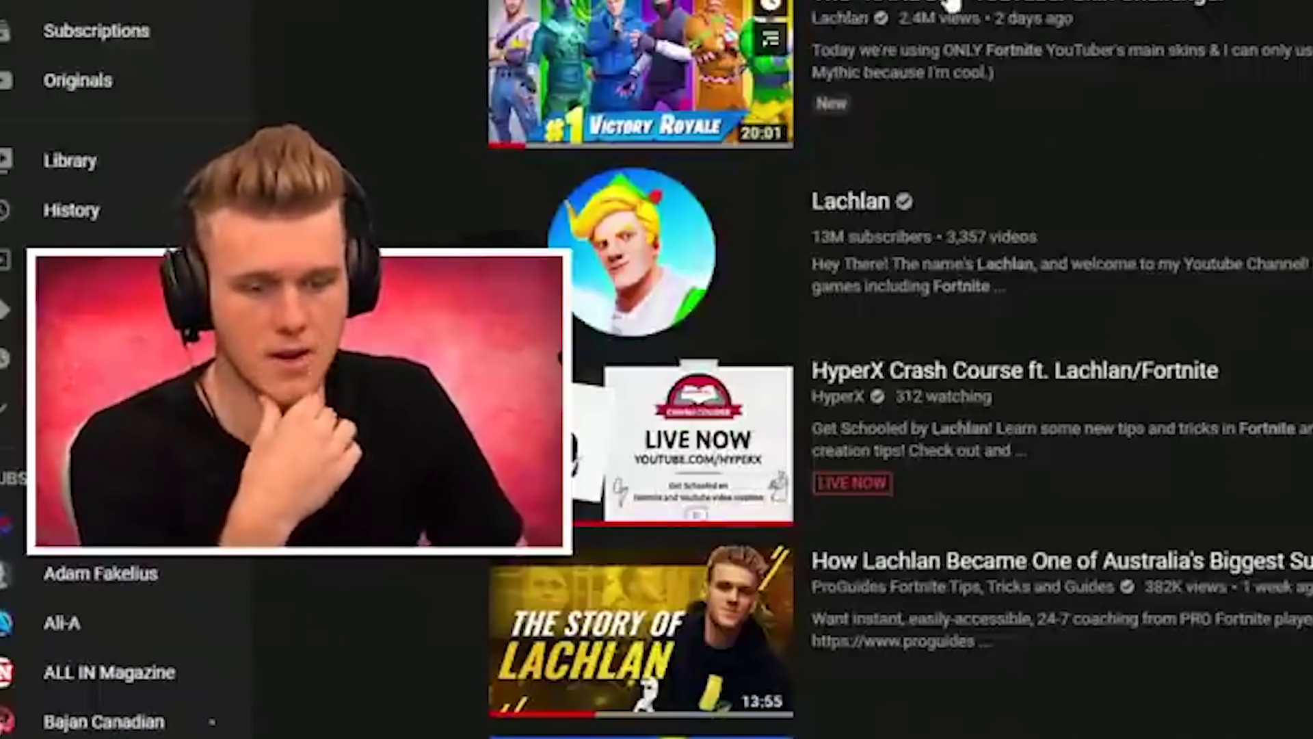
{"action": "scroll", "coordinate": [1231, 144], "scroll_direction": "down", "scroll_amount": 5}
{"action": "scroll", "coordinate": [900, 369], "scroll_direction": "down", "scroll_amount": 15}
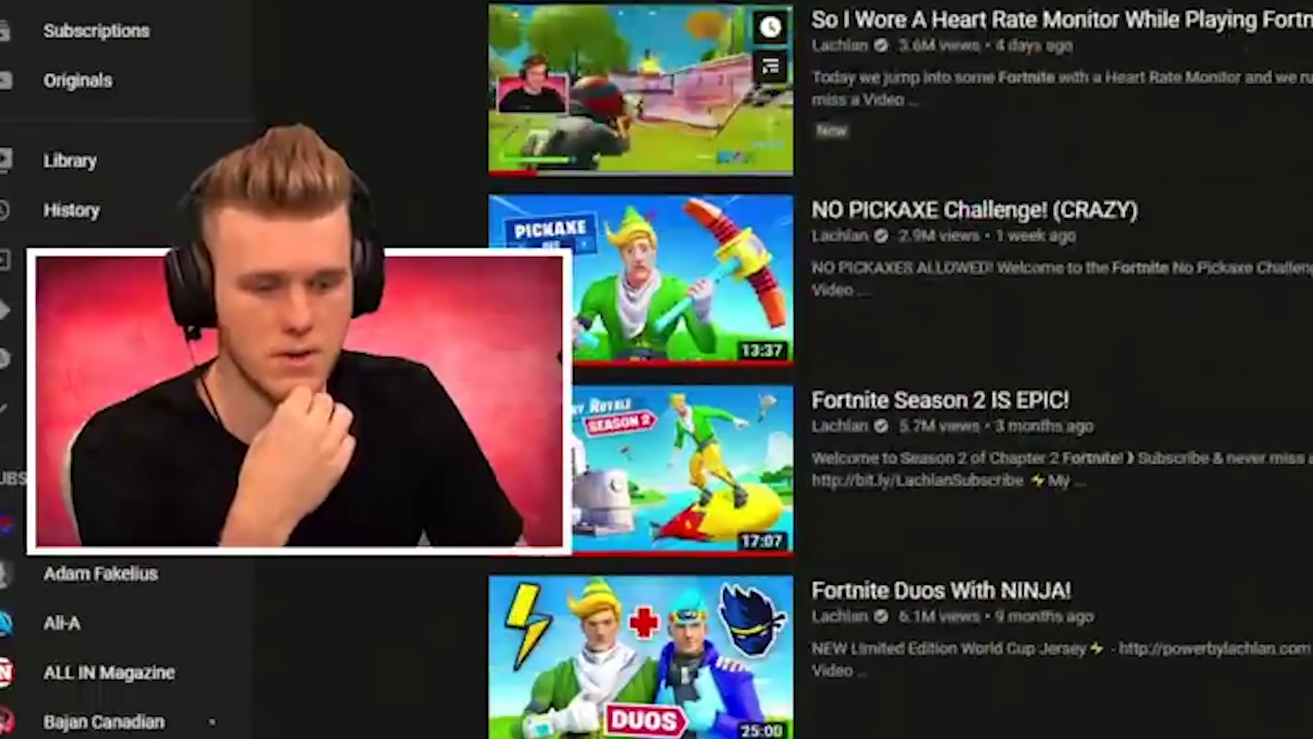
{"action": "scroll", "coordinate": [899, 369], "scroll_direction": "down", "scroll_amount": 7}
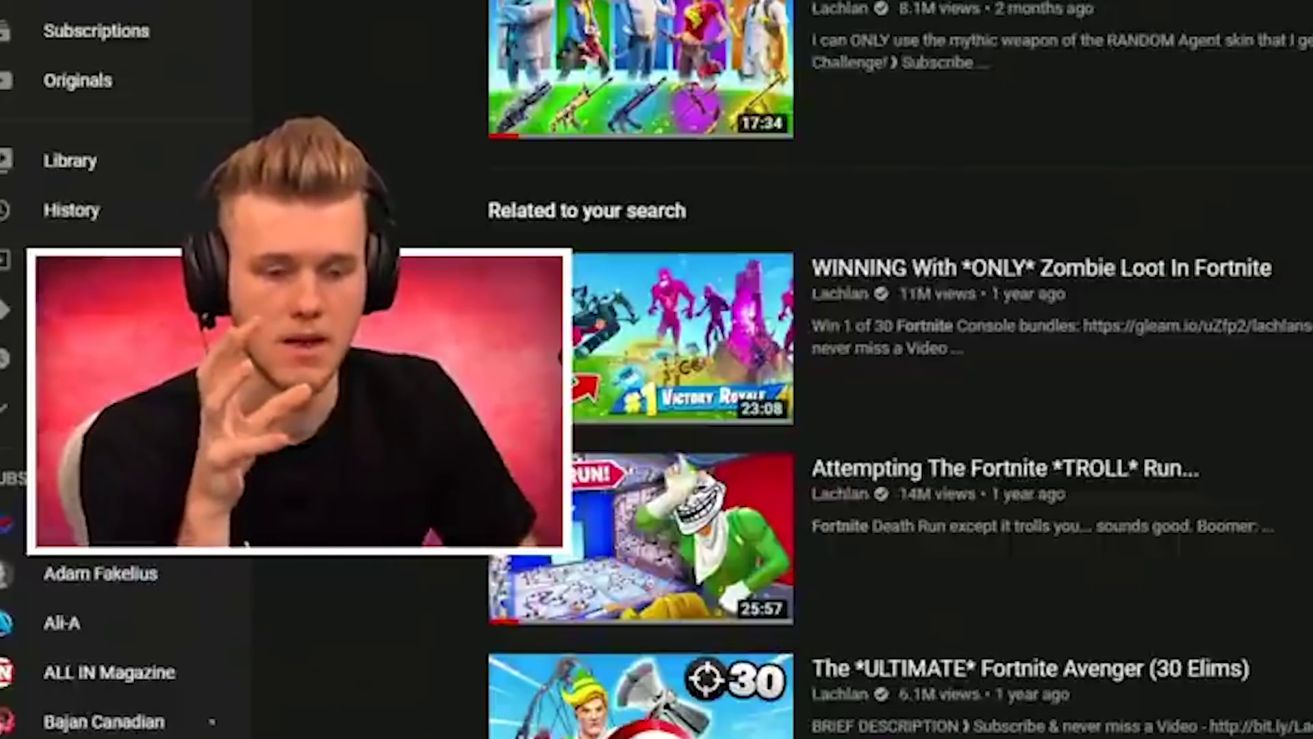
{"action": "mouse_move", "coordinate": [954, 578]}
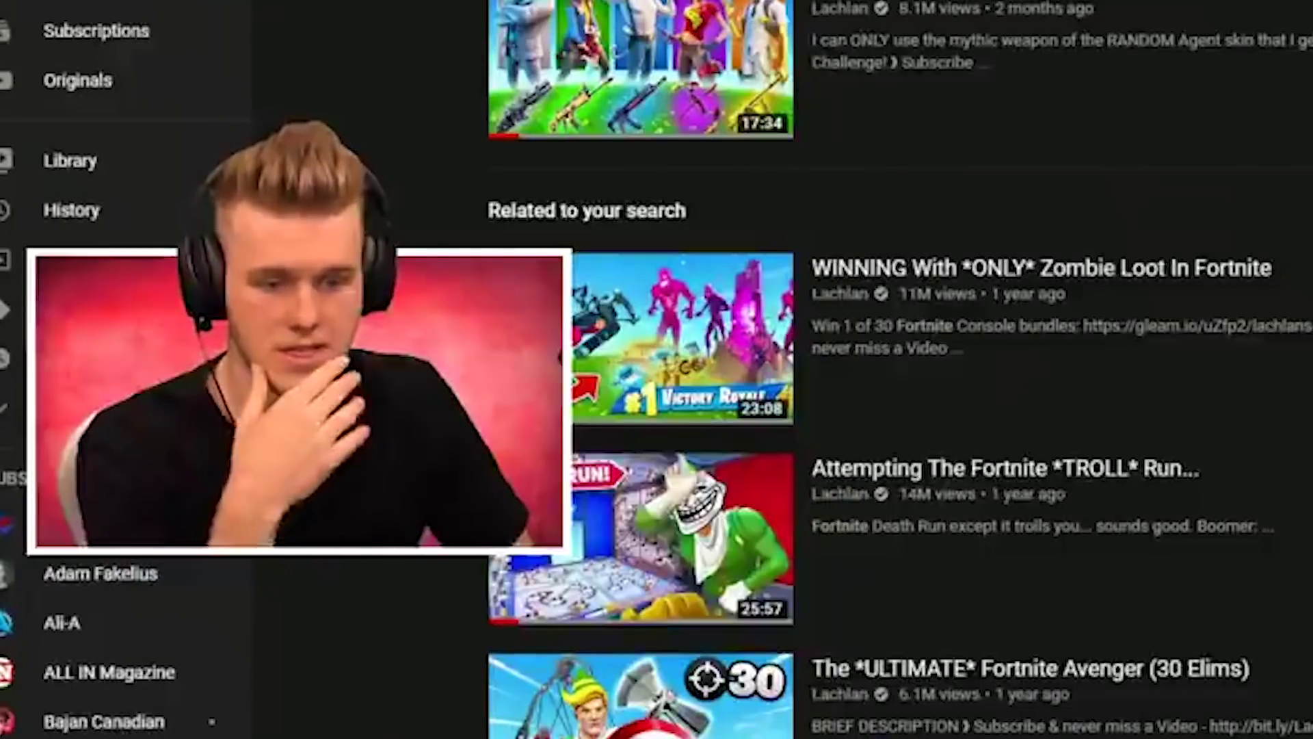
{"action": "scroll", "coordinate": [956, 578], "scroll_direction": "down", "scroll_amount": 5}
{"action": "scroll", "coordinate": [987, 356], "scroll_direction": "down", "scroll_amount": 3}
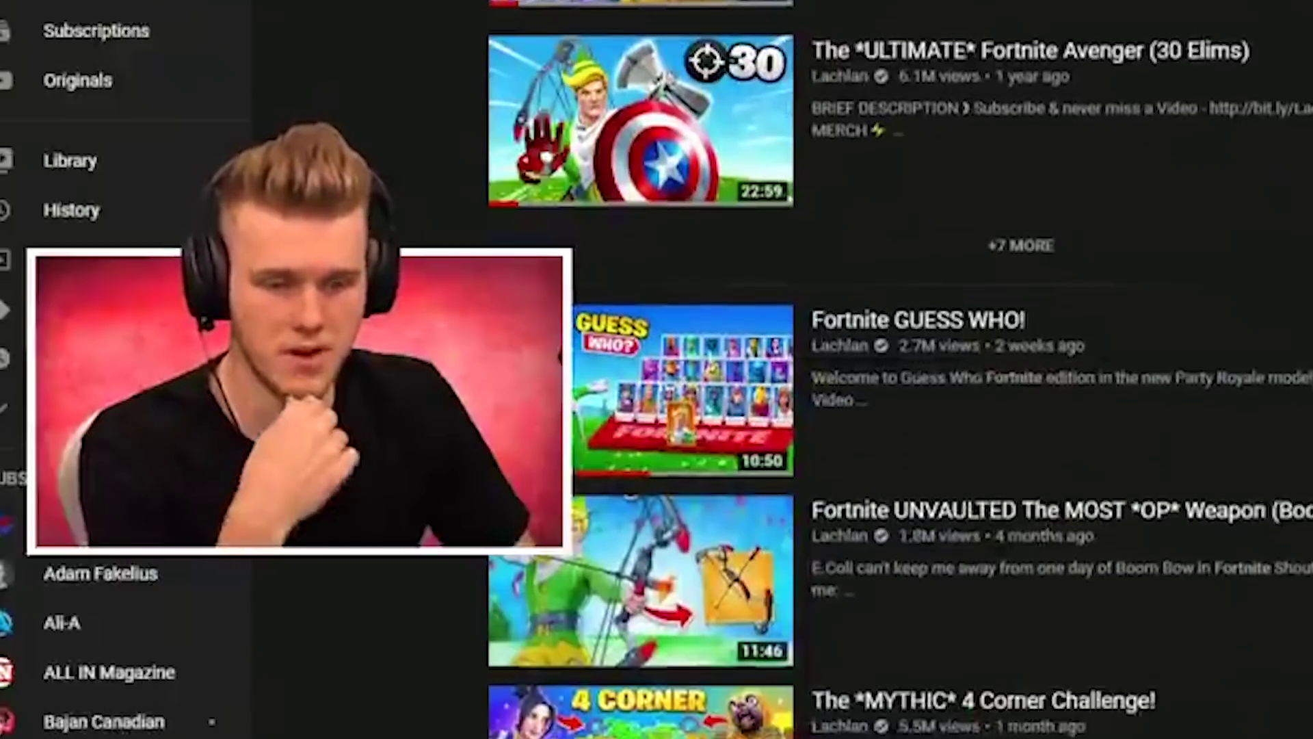
{"action": "scroll", "coordinate": [1132, 404], "scroll_direction": "down", "scroll_amount": 2}
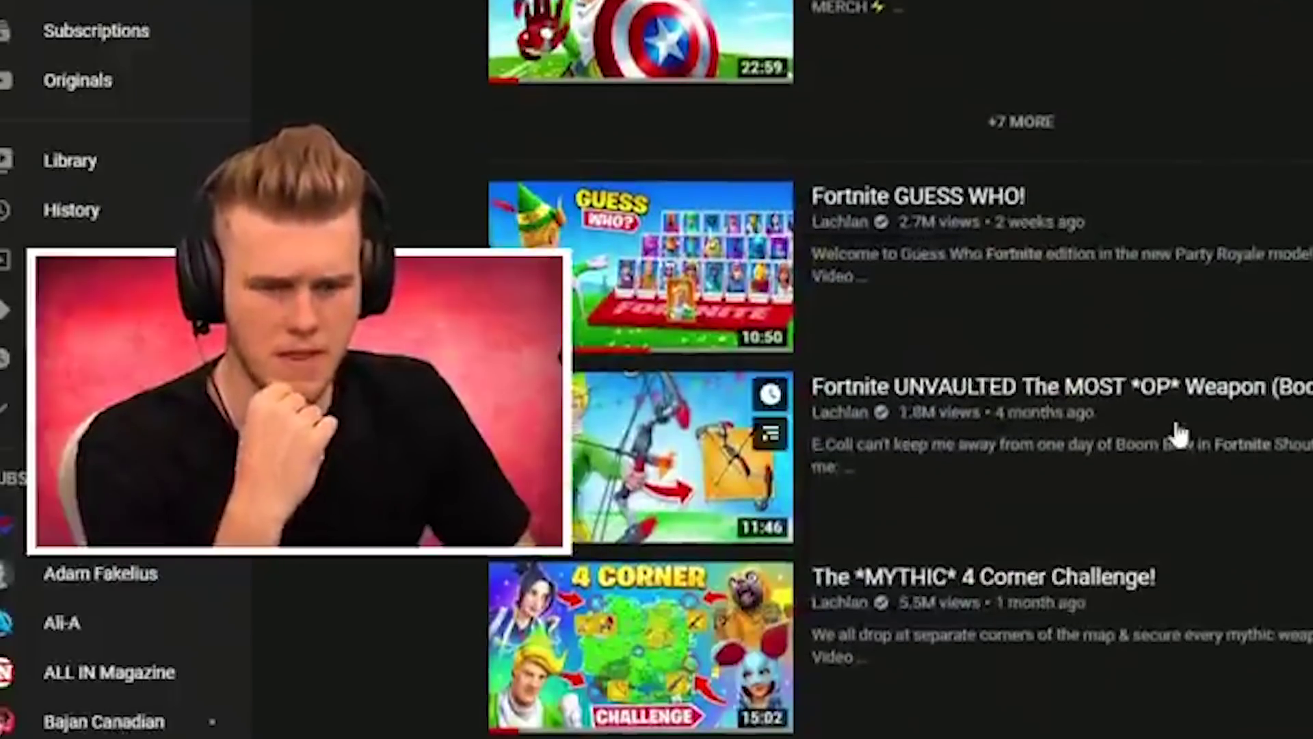
{"action": "scroll", "coordinate": [995, 404], "scroll_direction": "down", "scroll_amount": 15}
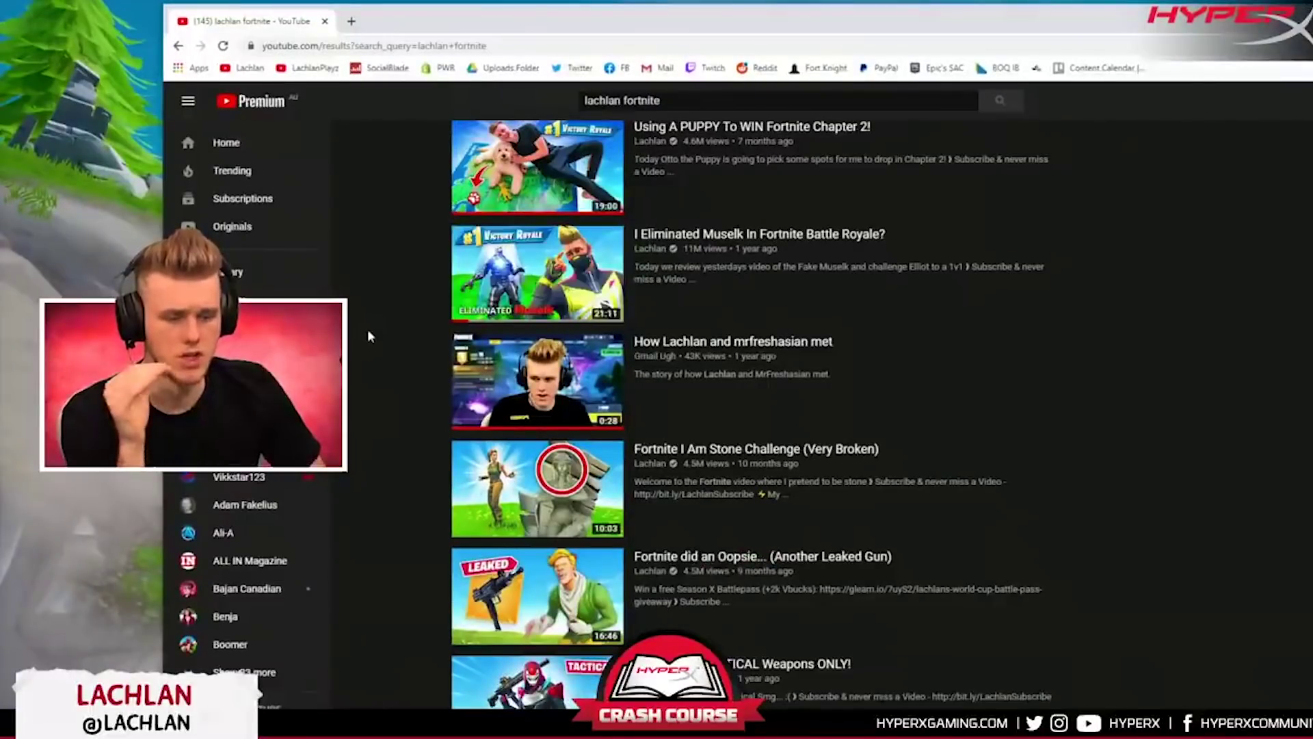
{"action": "scroll", "coordinate": [367, 335], "scroll_direction": "down", "scroll_amount": 3}
{"action": "scroll", "coordinate": [368, 336], "scroll_direction": "down", "scroll_amount": 6}
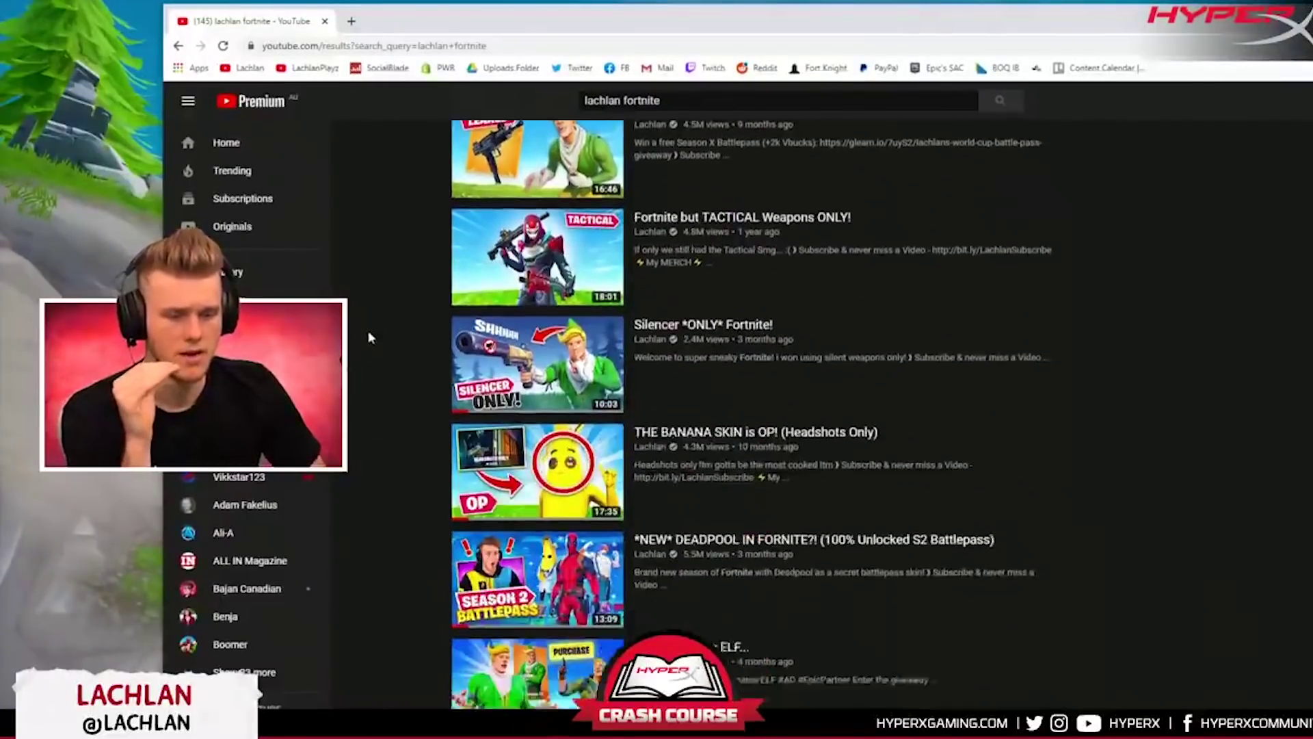
{"action": "scroll", "coordinate": [368, 337], "scroll_direction": "down", "scroll_amount": 4}
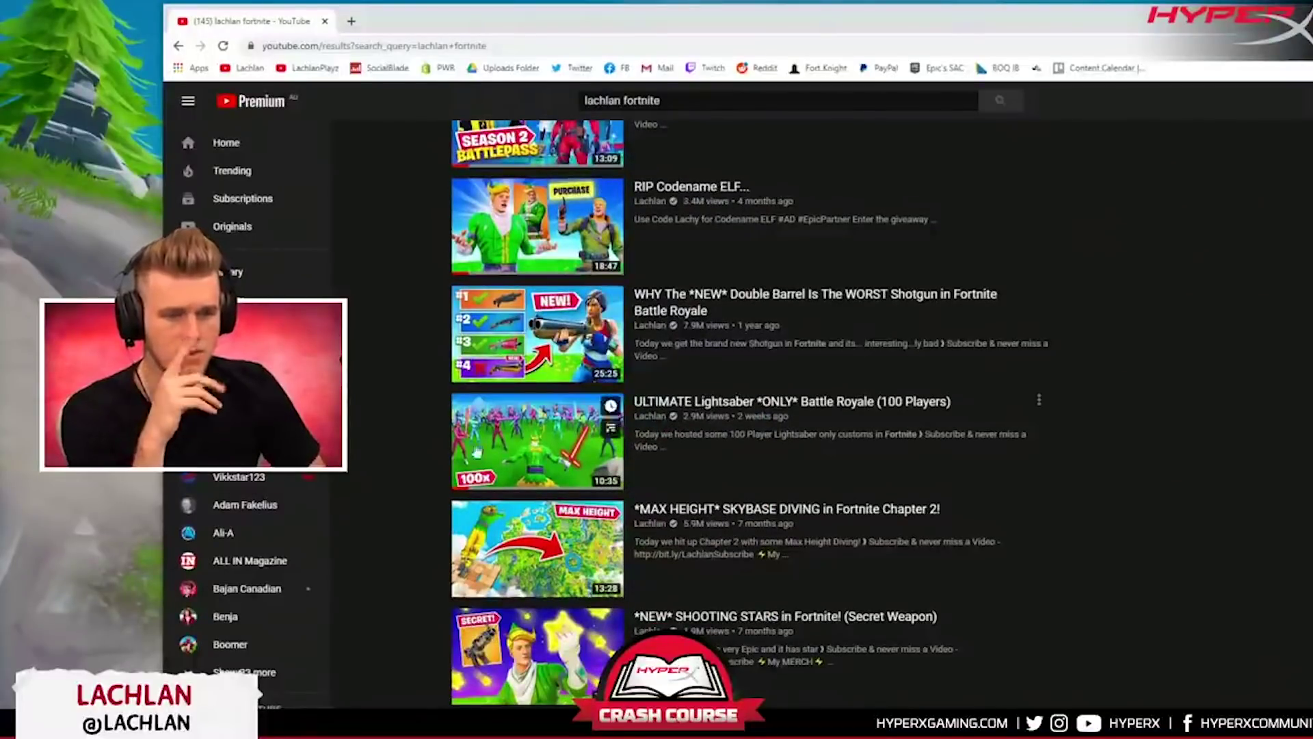
{"action": "scroll", "coordinate": [409, 446], "scroll_direction": "down", "scroll_amount": 10}
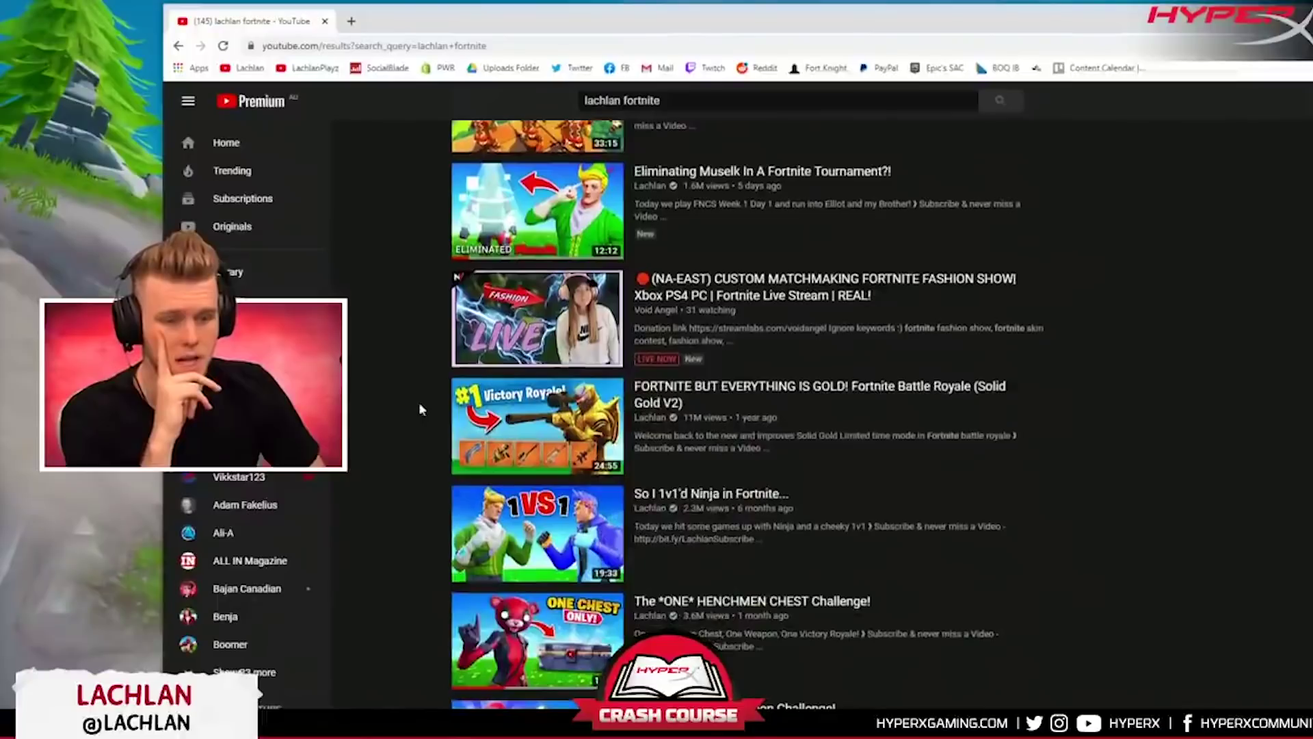
{"action": "scroll", "coordinate": [420, 404], "scroll_direction": "down", "scroll_amount": 12}
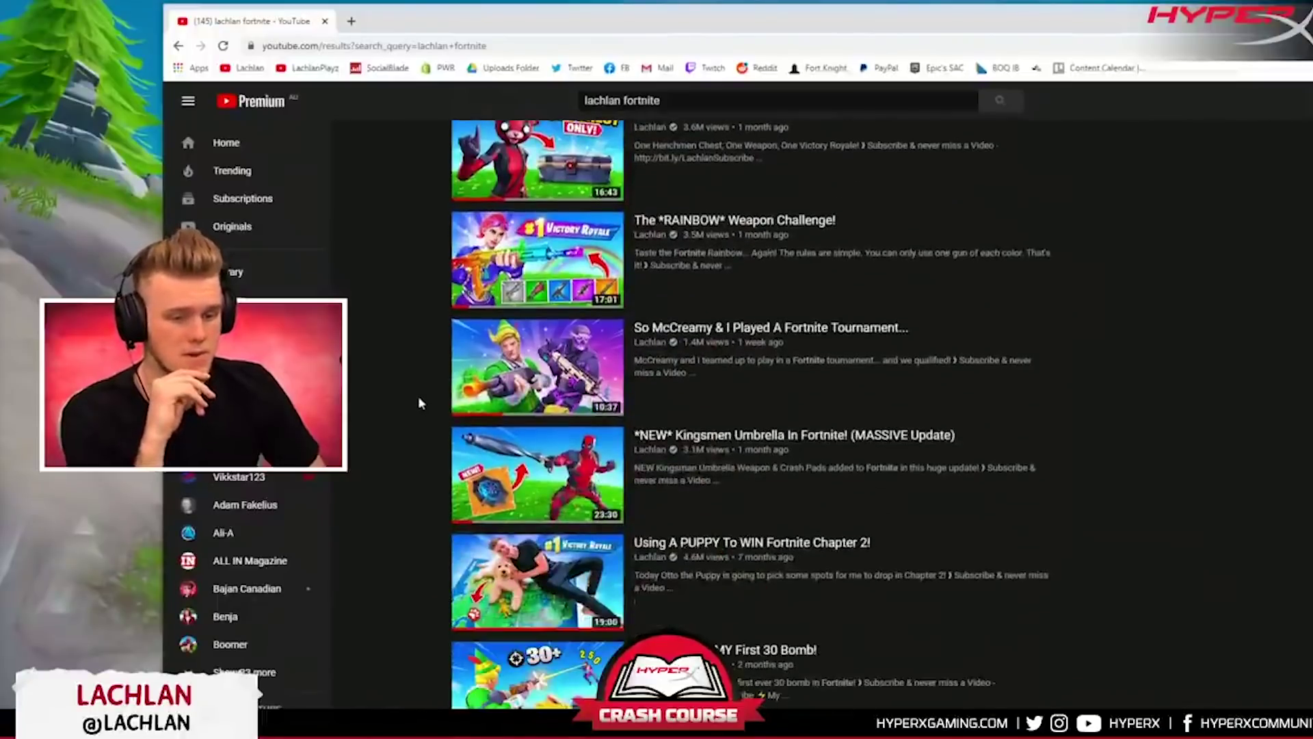
{"action": "scroll", "coordinate": [420, 403], "scroll_direction": "down", "scroll_amount": 5}
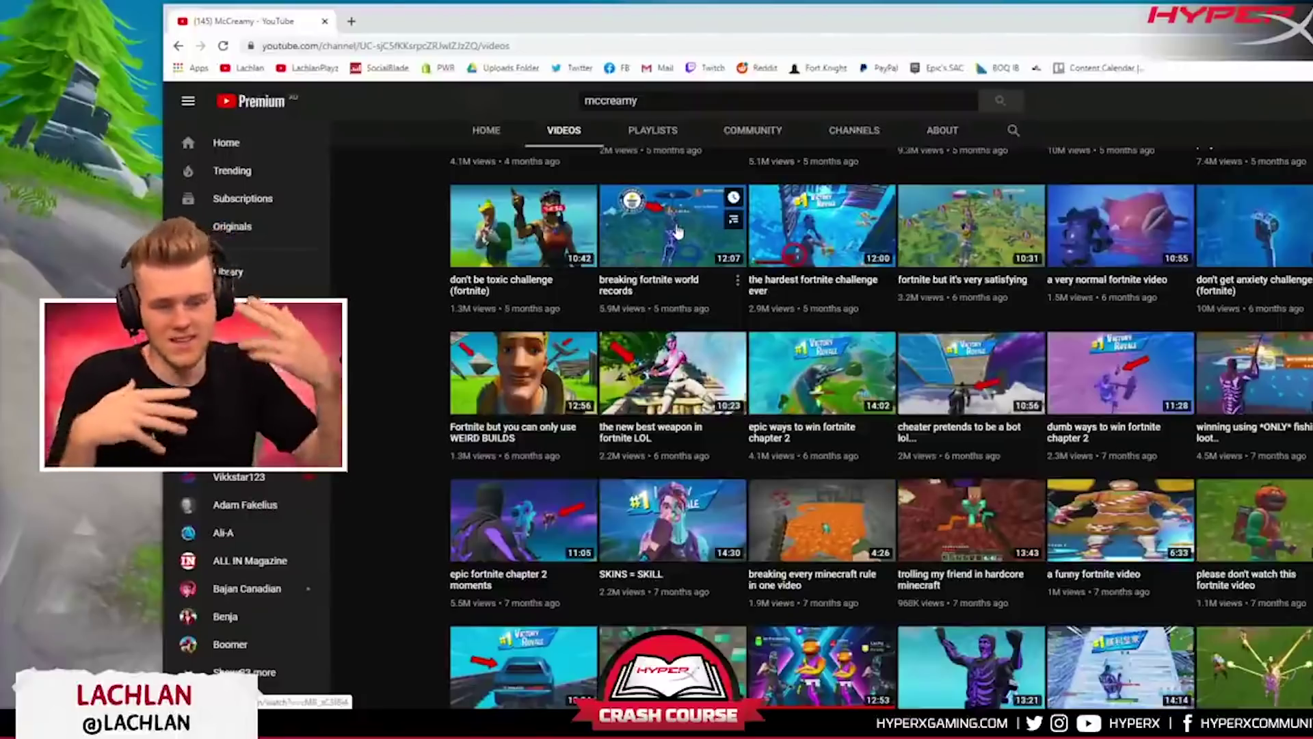
- Scroll the other creator's uploads grid showing videos like 'winning the world cup' and 'Wicko Mode'
{"action": "scroll", "coordinate": [677, 233], "scroll_direction": "down", "scroll_amount": 10}
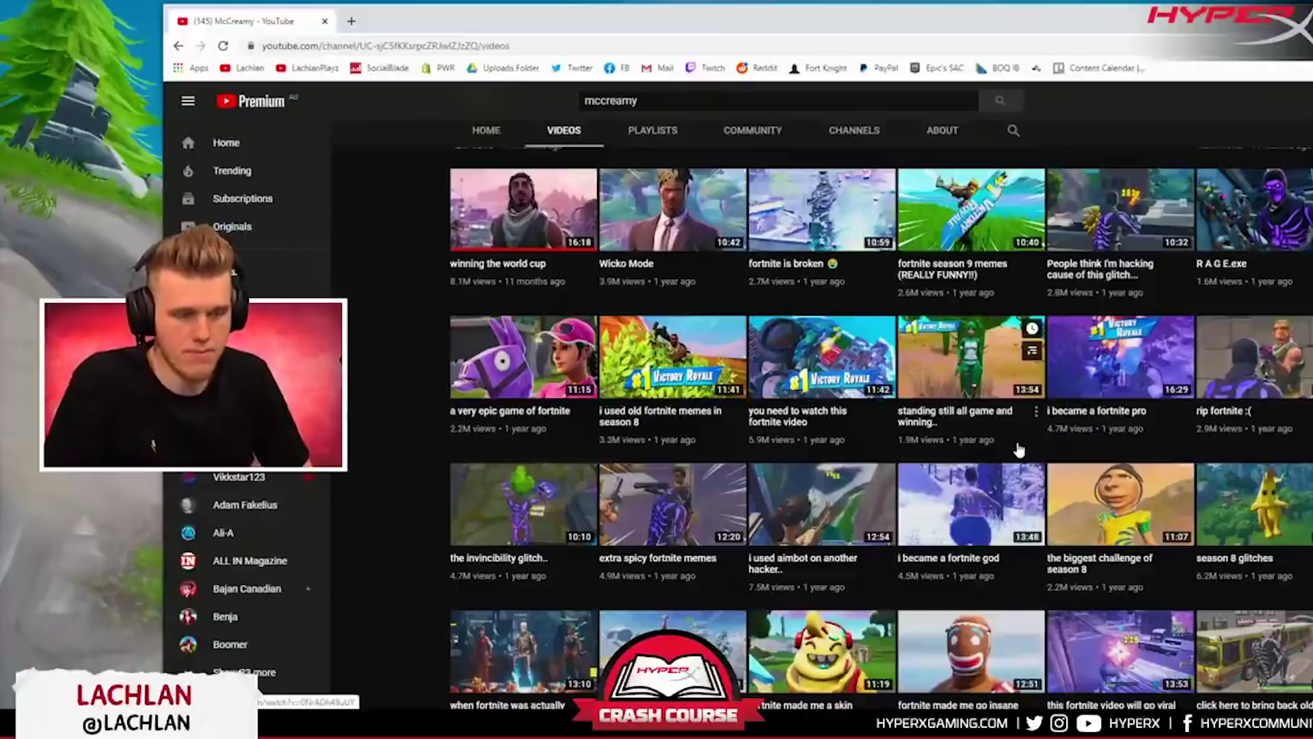
{"action": "scroll", "coordinate": [1018, 448], "scroll_direction": "up", "scroll_amount": 2}
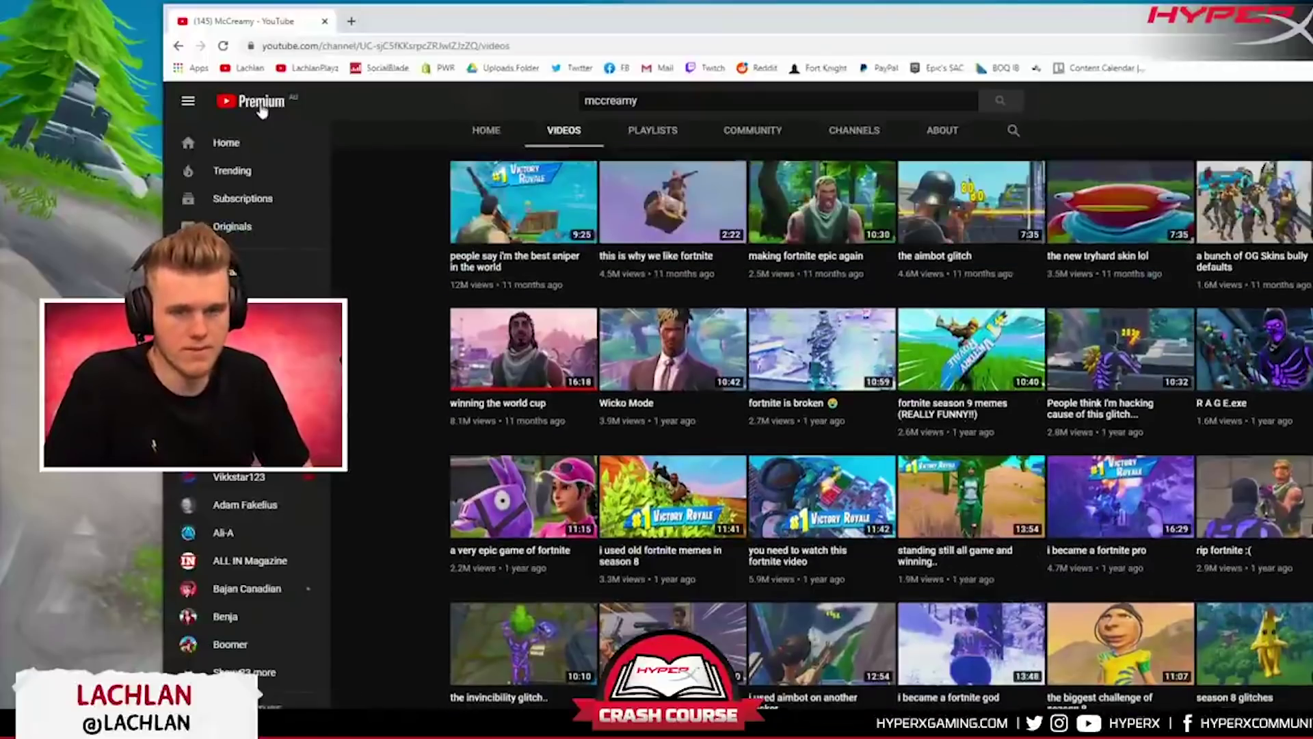
- Back in Fortnite, leave Creative mode for the lobby and keep the 170 out-of-date replays
{"action": "key", "text": "alt+Tab"}
{"action": "key", "text": "Escape"}
{"action": "left_click", "coordinate": [1070, 343]}
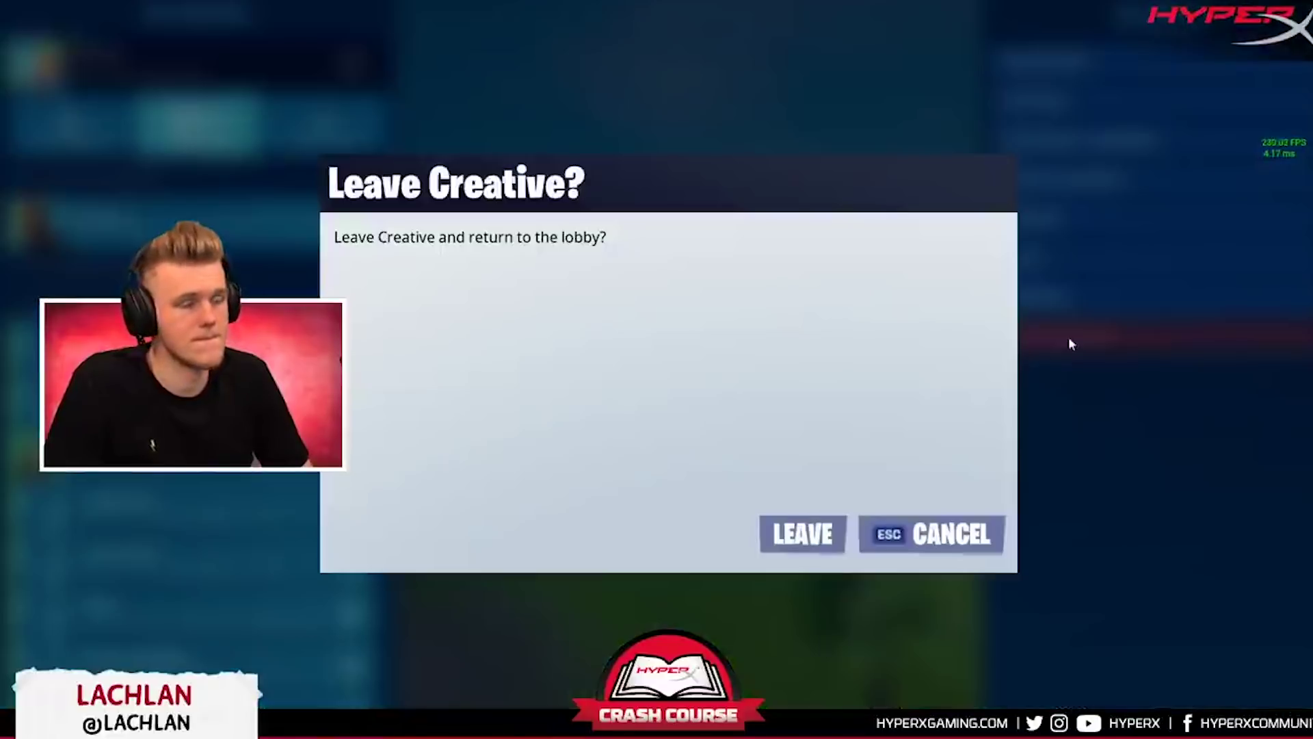
{"action": "left_click", "coordinate": [800, 533]}
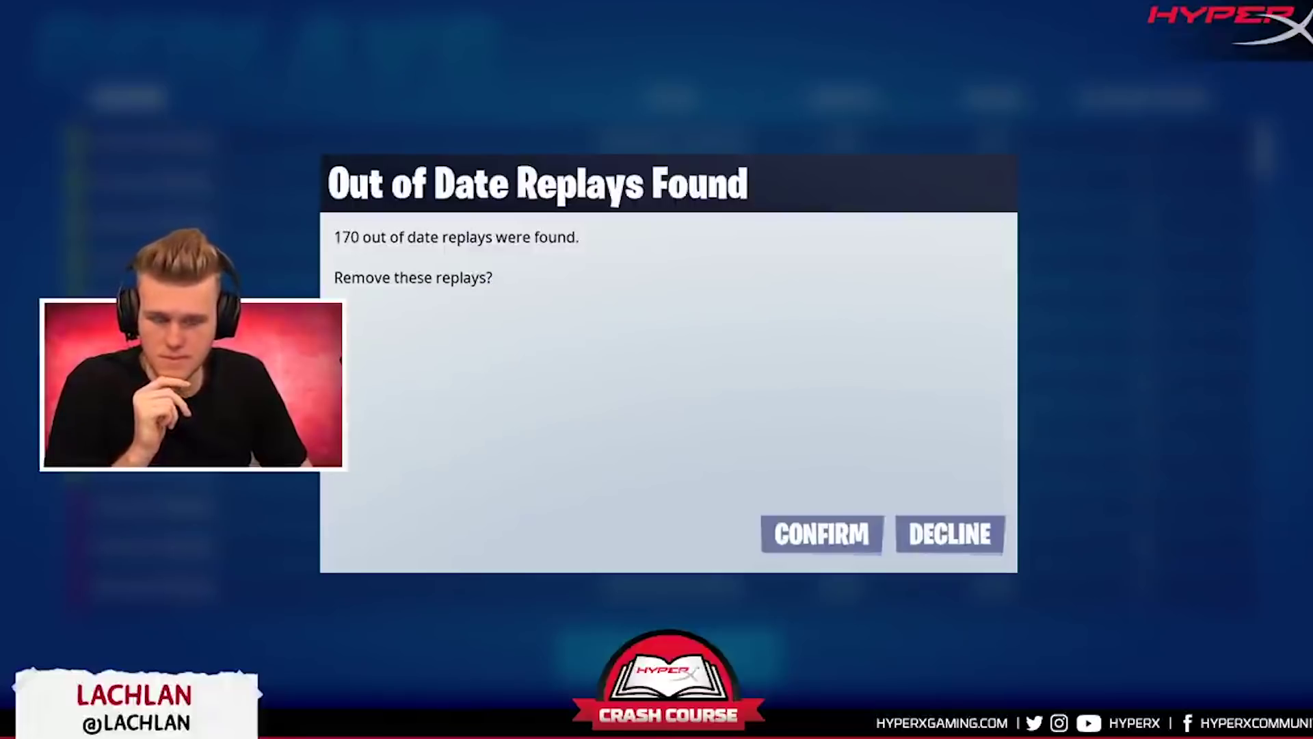
{"action": "left_click", "coordinate": [932, 546]}
- Close the Replays list and go to the PLAY tab lobby with Creative mode selected
{"action": "left_click", "coordinate": [1267, 709]}
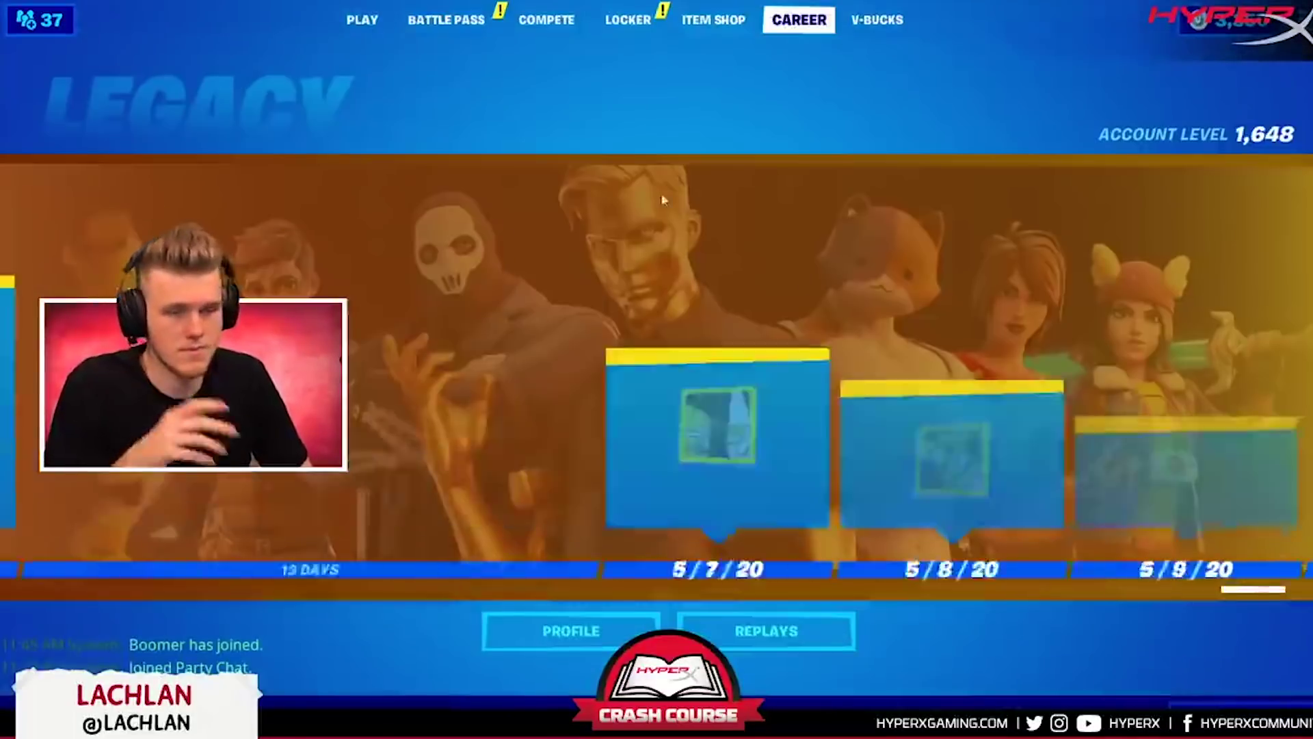
{"action": "left_click", "coordinate": [353, 21]}
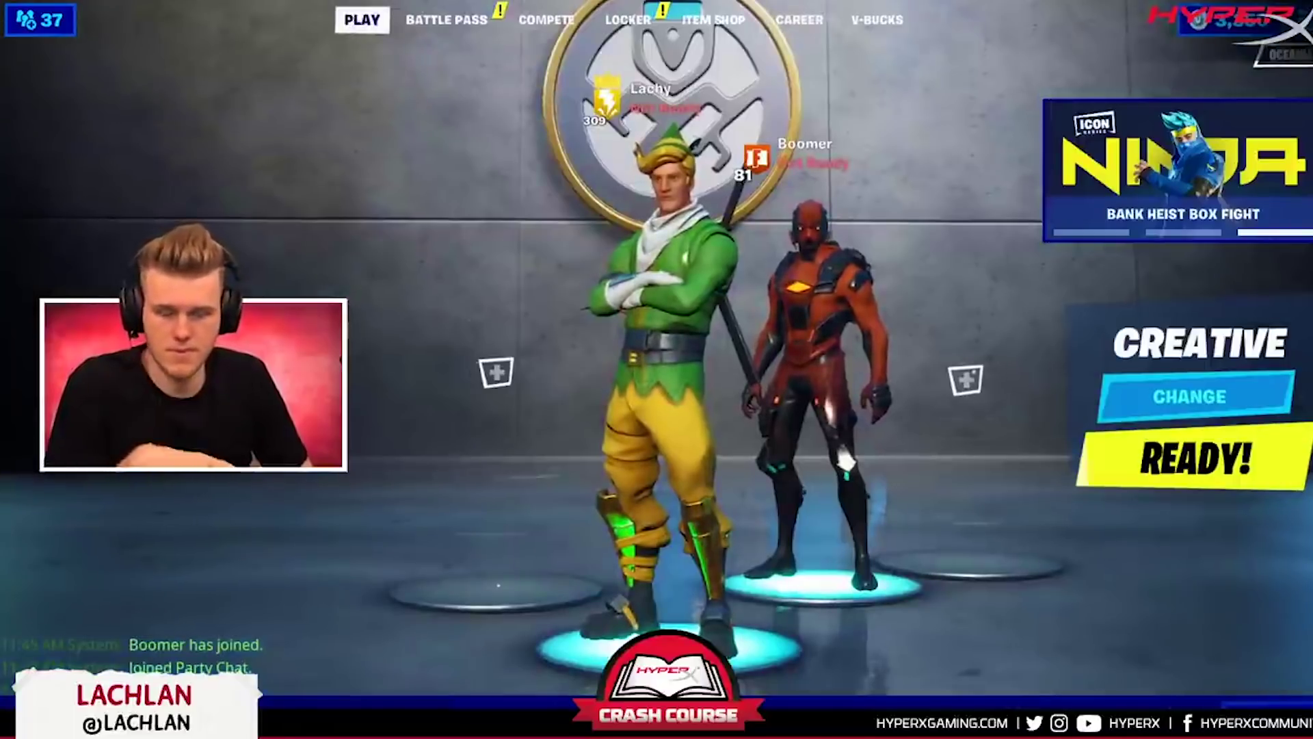